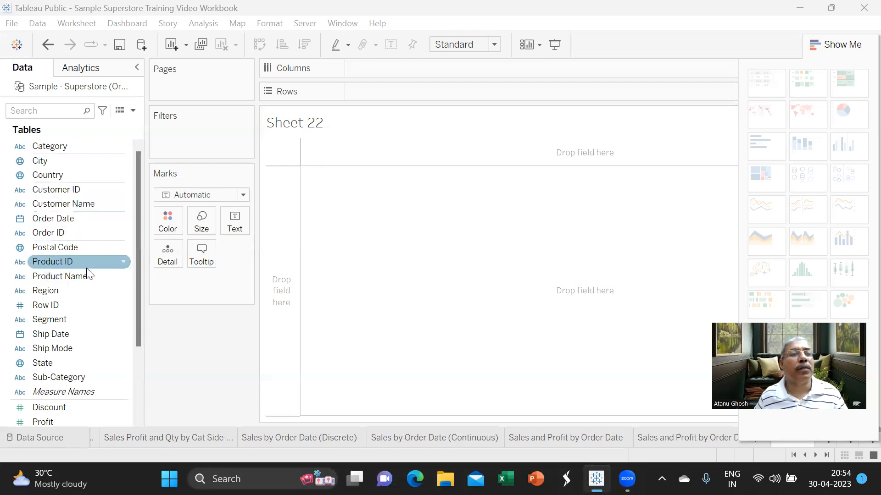
Place Order Date on Columns as a continuous year and drill it down through quarter to month.
scroll(87, 298, "down", 1)
scroll(85, 317, "up", 1)
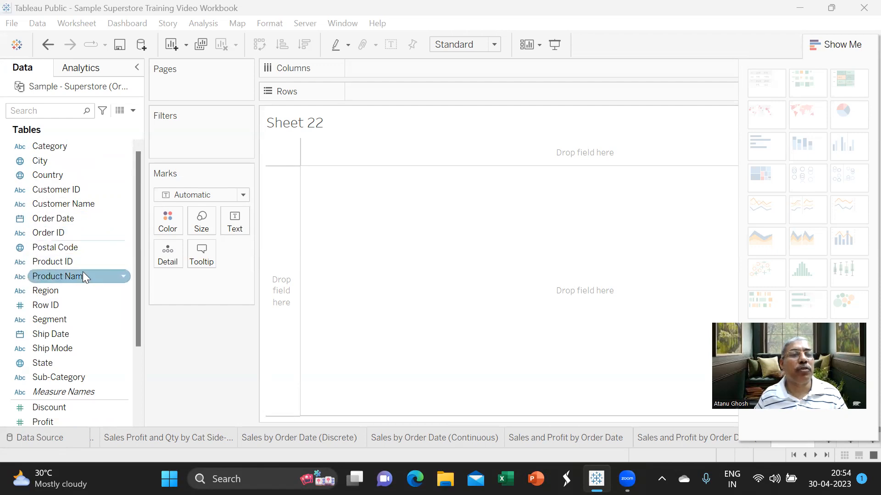
scroll(83, 304, "down", 1)
scroll(83, 304, "up", 1)
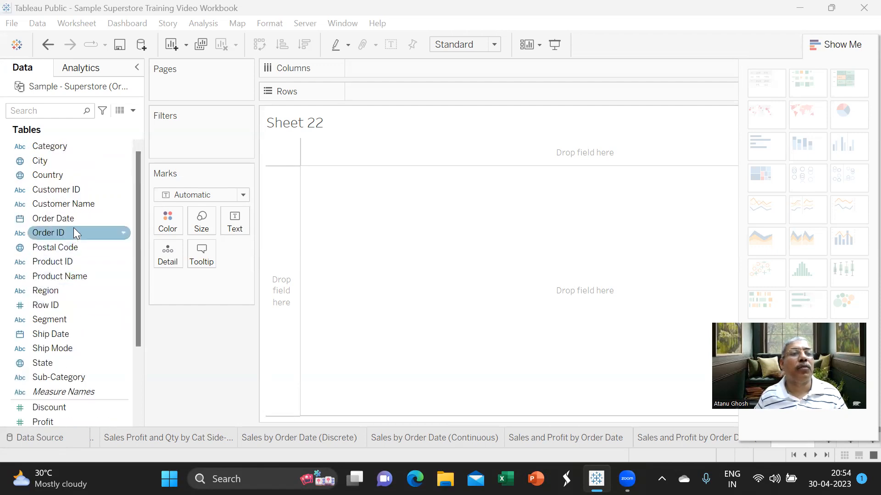
left_click_drag(58, 216, 383, 68)
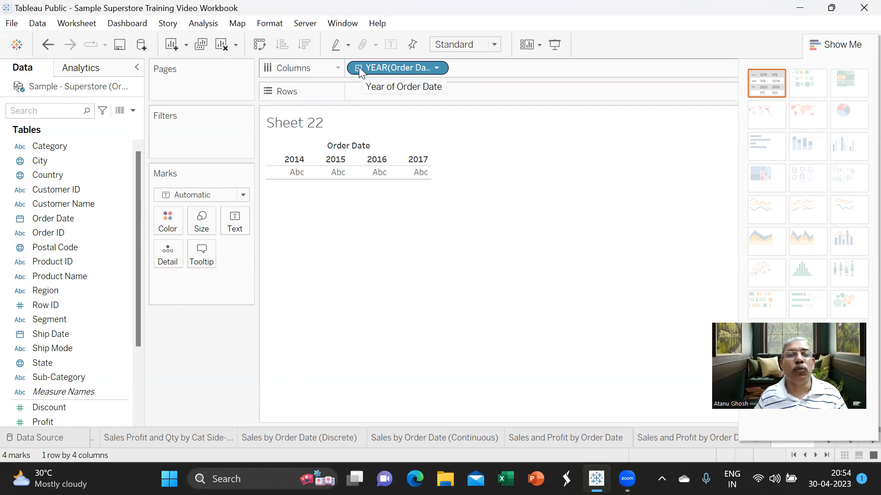
left_click(435, 68)
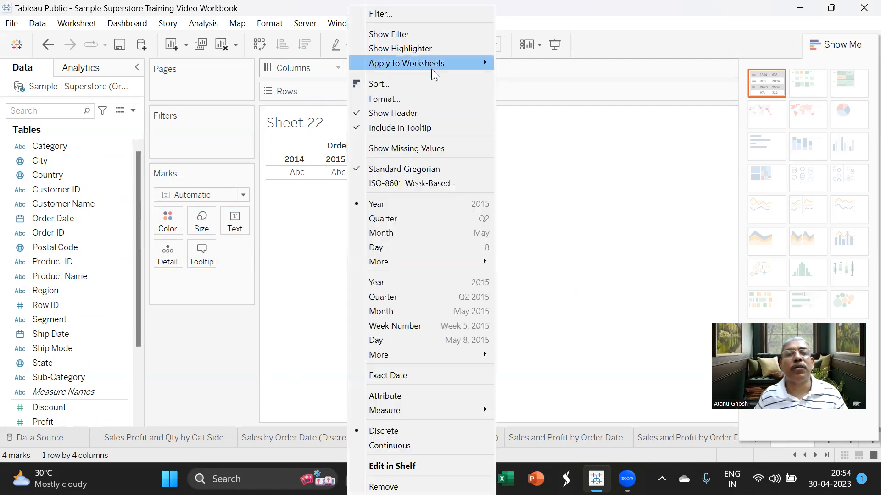
left_click(379, 283)
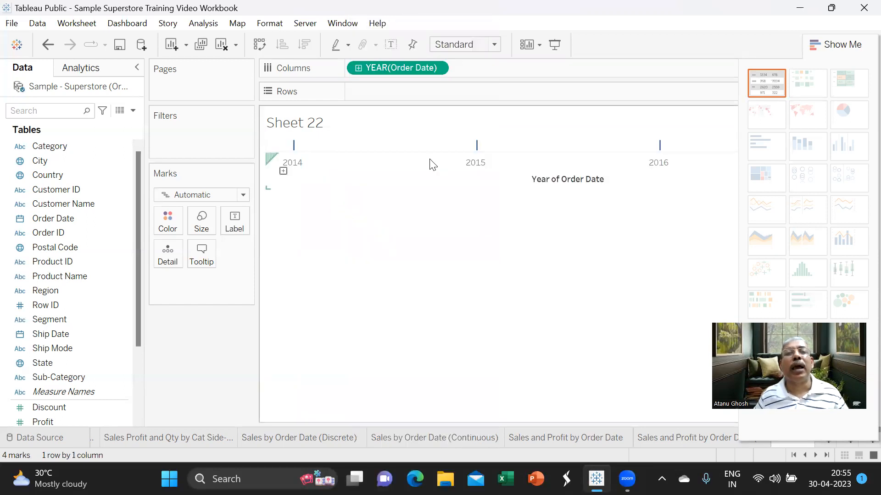
left_click(359, 69)
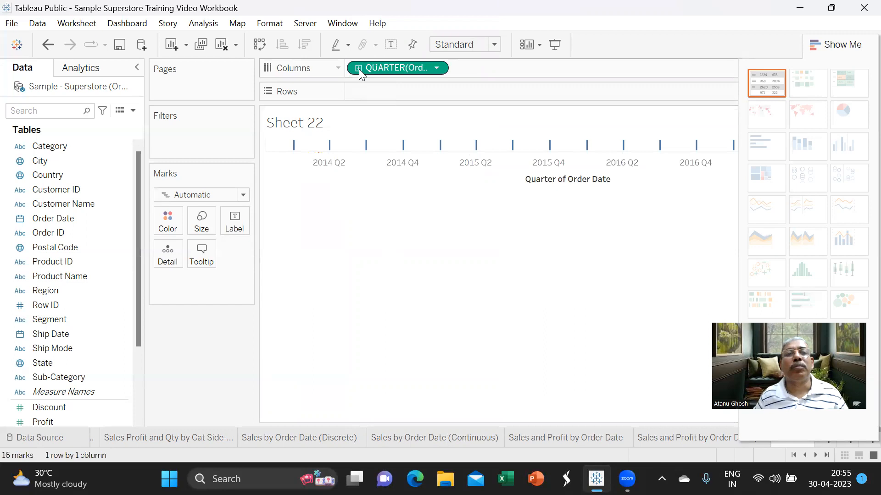
left_click(359, 68)
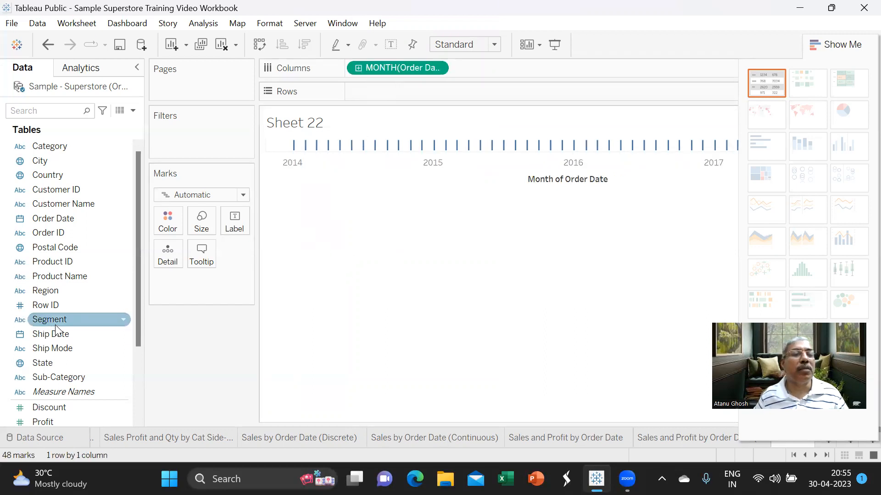
Add Sales to Rows to plot total sales against the order month.
scroll(56, 329, "down", 3)
left_click_drag(54, 350, 370, 95)
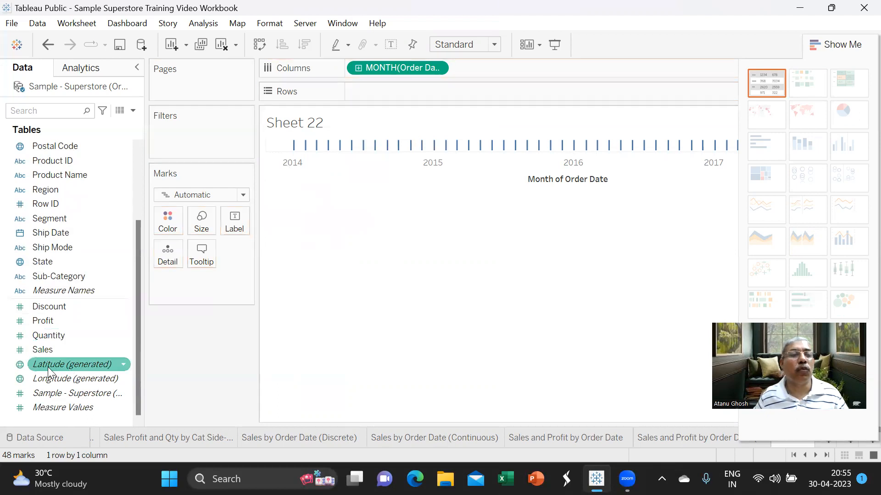
left_click_drag(54, 351, 374, 95)
mouse_move(373, 292)
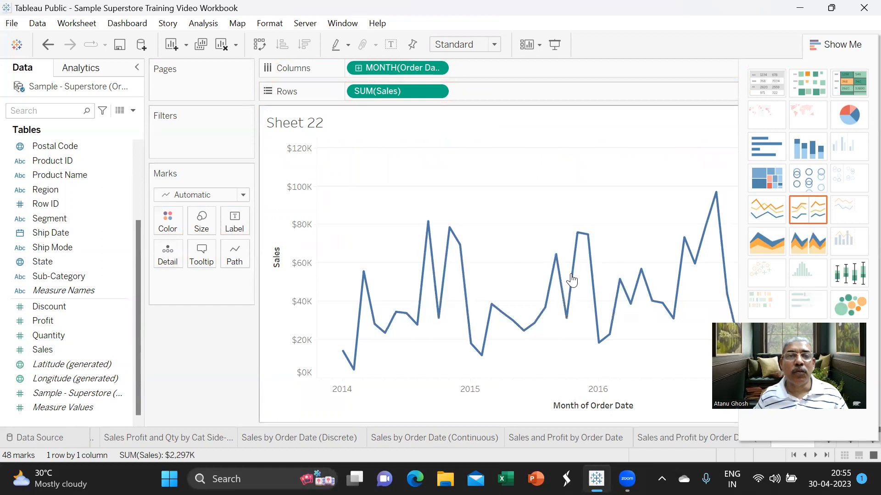
mouse_move(468, 317)
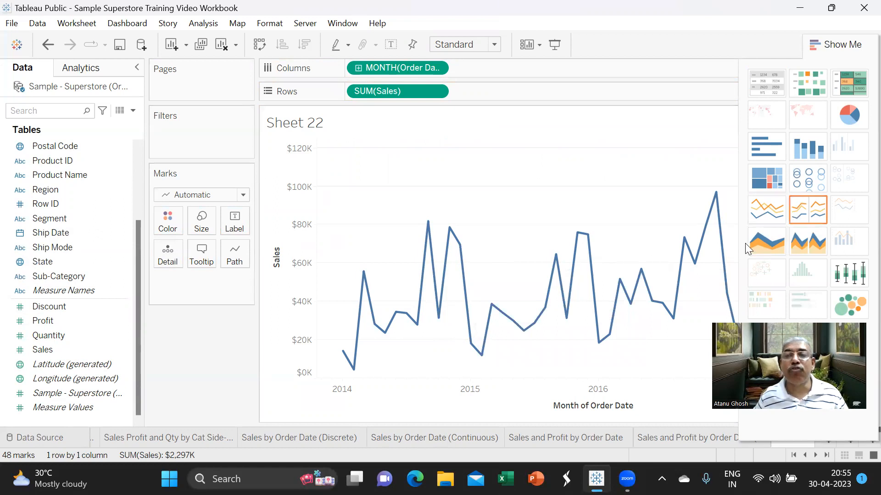
Convert the line chart to a continuous area chart, color it by Segment, and hide the chart type suggestions.
left_click(763, 243)
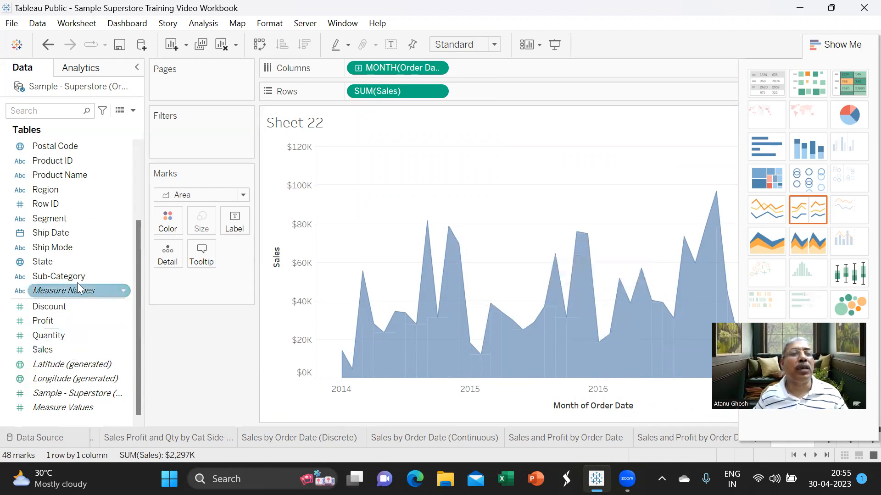
left_click_drag(80, 224, 167, 214)
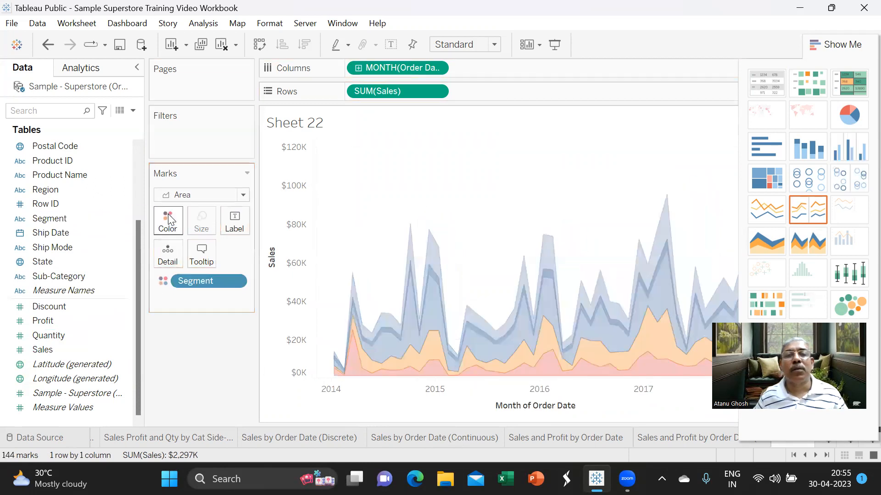
left_click(842, 44)
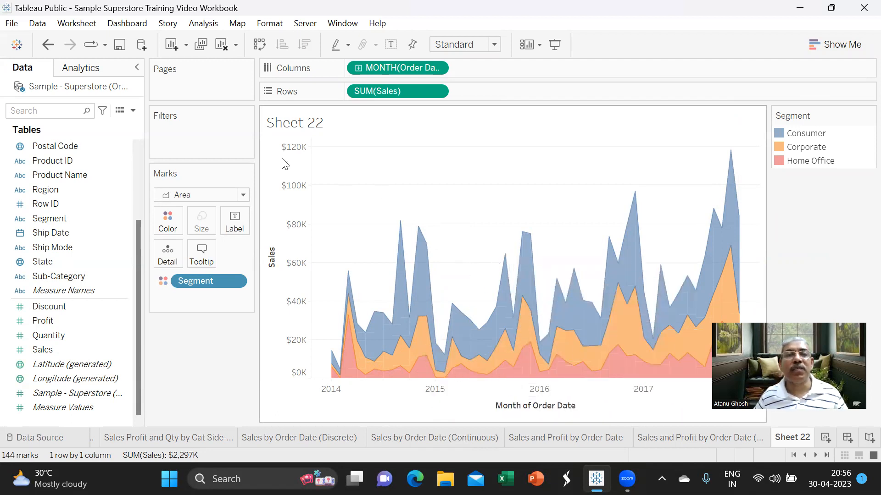
Replace the chart's title with "Sales by Order Date and Segment (Area Chart)".
double_click(323, 126)
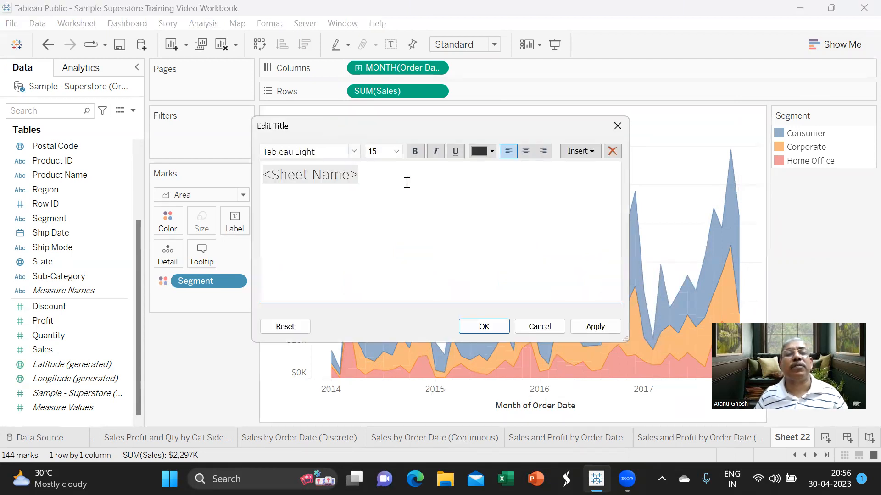
left_click_drag(397, 174, 264, 175)
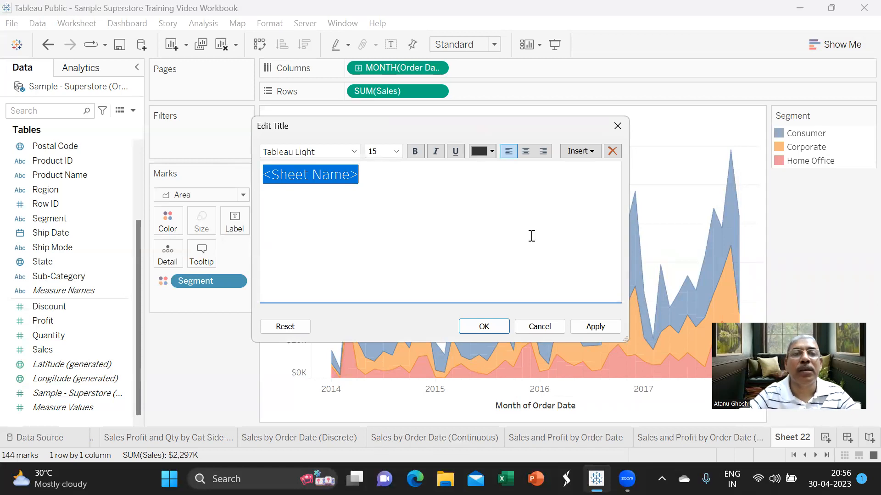
type("Sal")
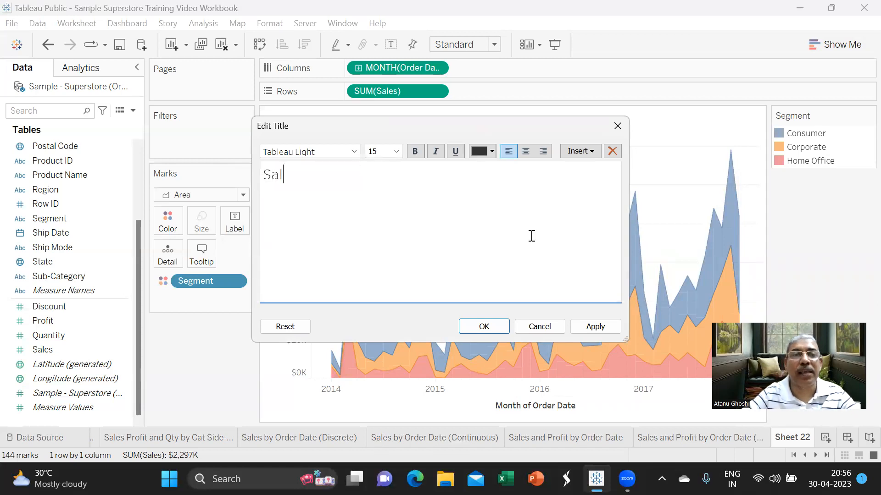
type("es by")
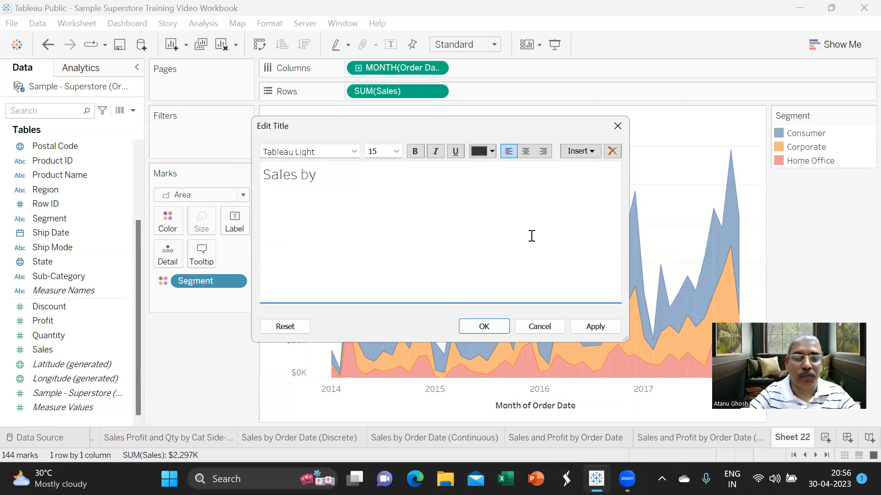
type(" D")
key("BackSpace")
type("Order D")
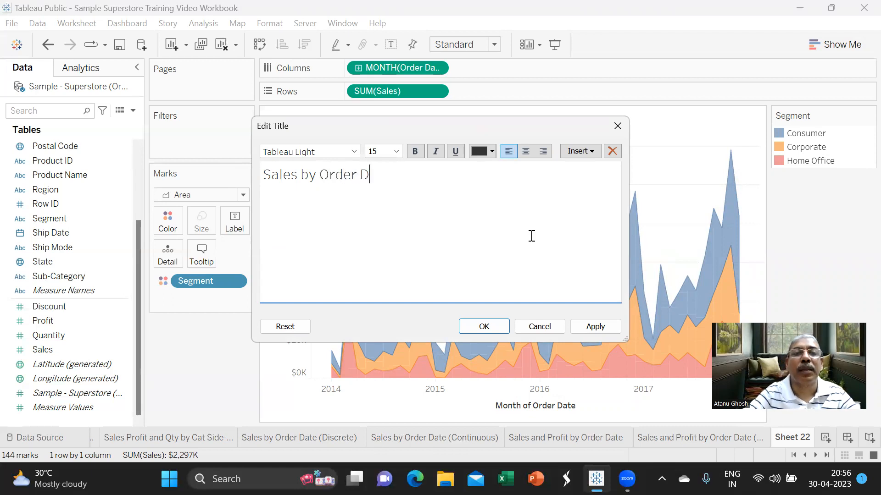
type("ate and")
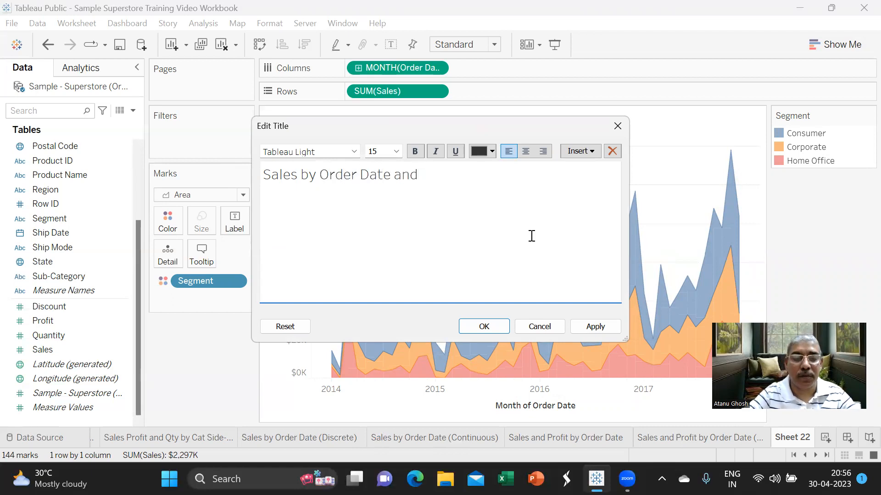
type(" Seg")
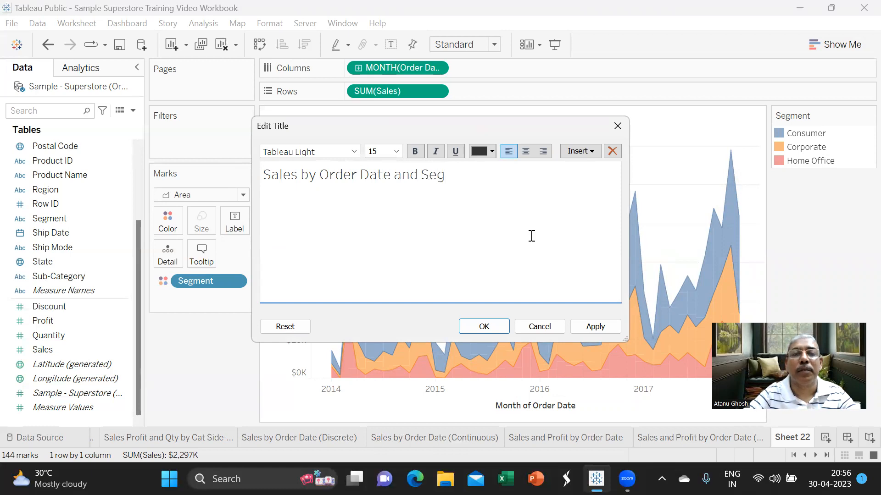
type("ment ")
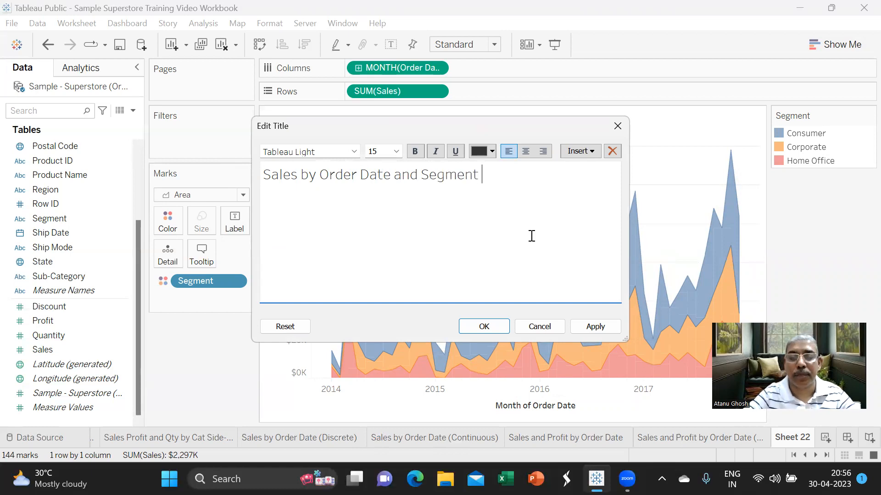
type("(Area C")
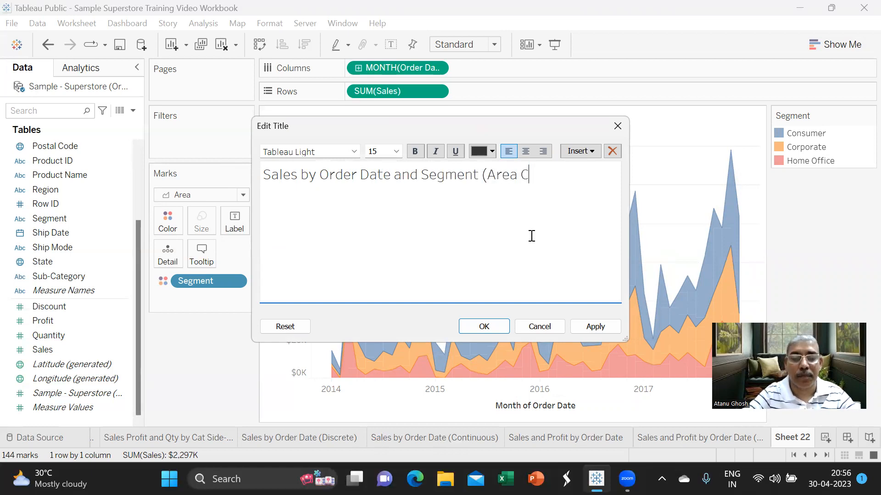
type("hart)")
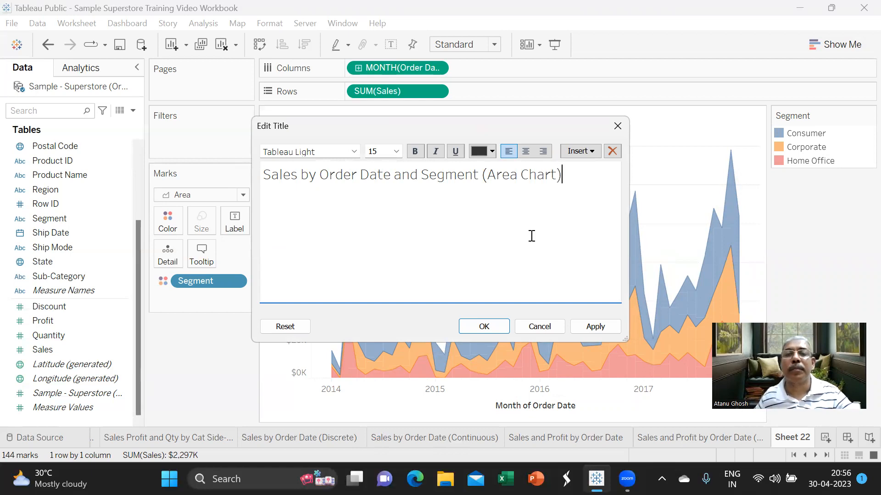
left_click(591, 326)
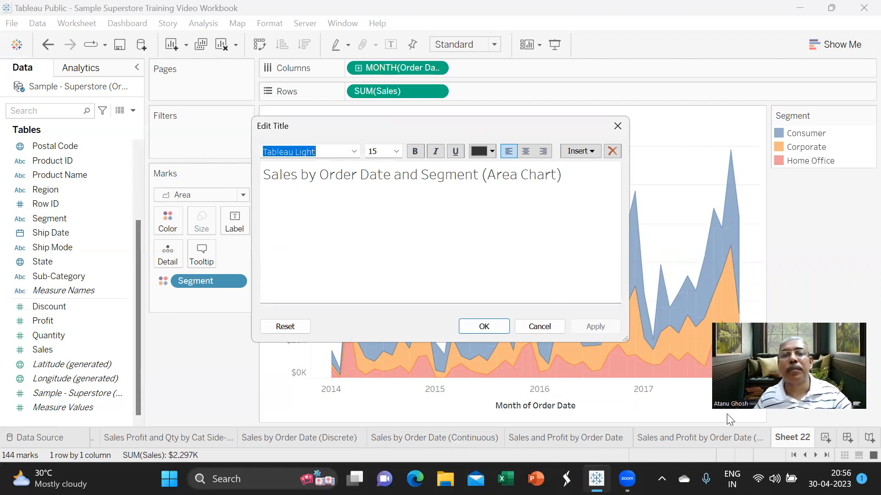
Rename the Sheet 22 worksheet as "Sales by Order Date and Segment (Area Chart)".
double_click(800, 438)
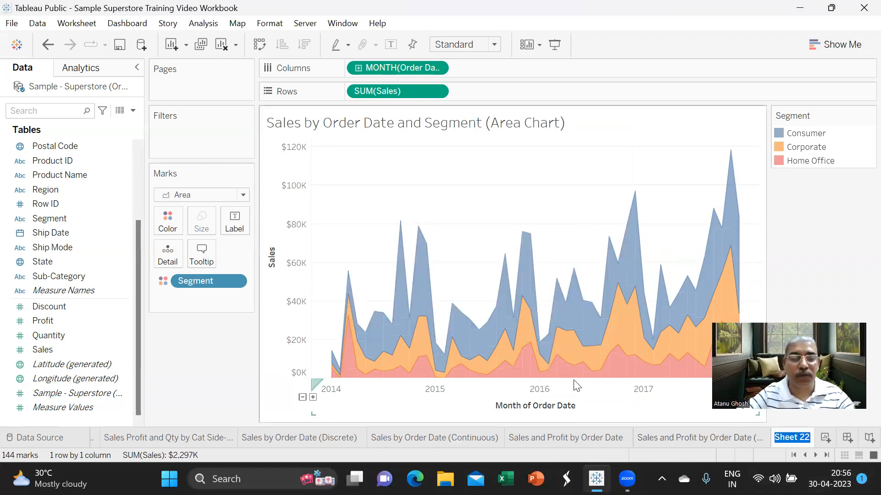
type("Sales by ")
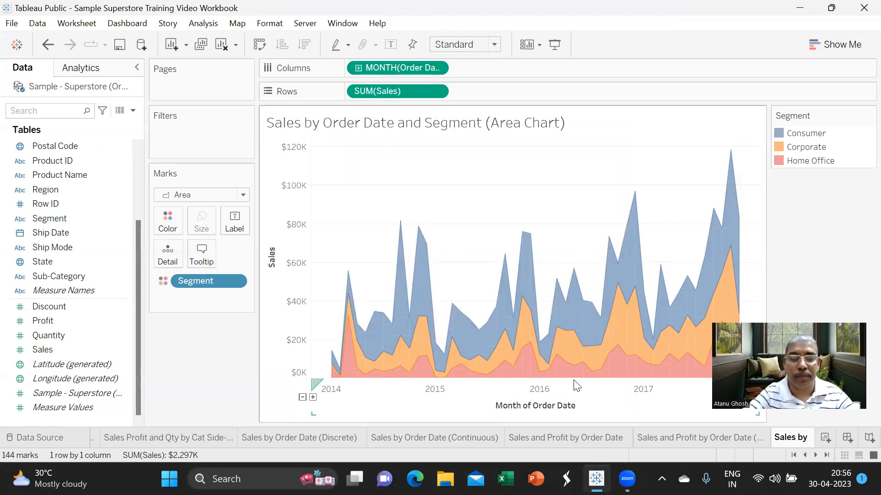
type("Ored")
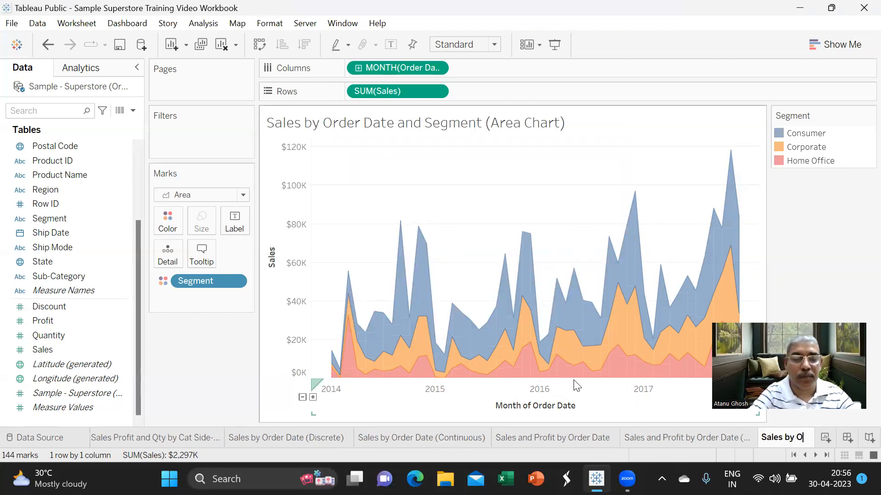
key("BackSpace")
key("BackSpace")
type("der Da")
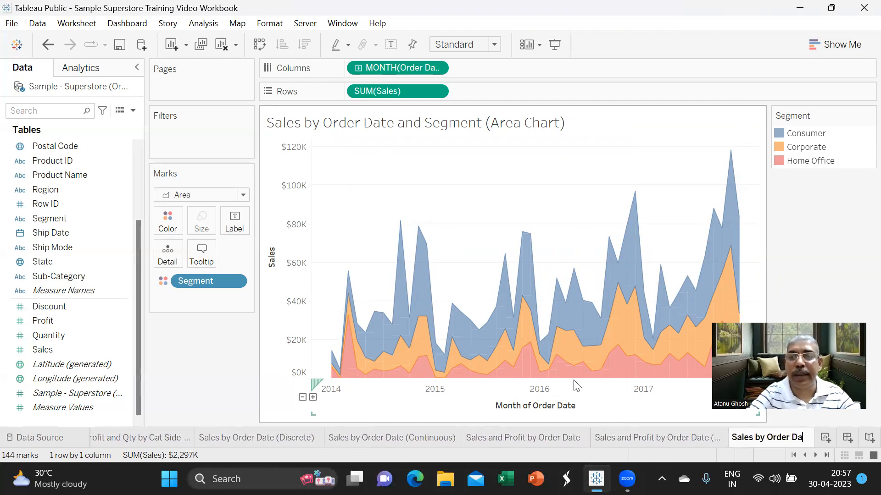
type("te and Segment")
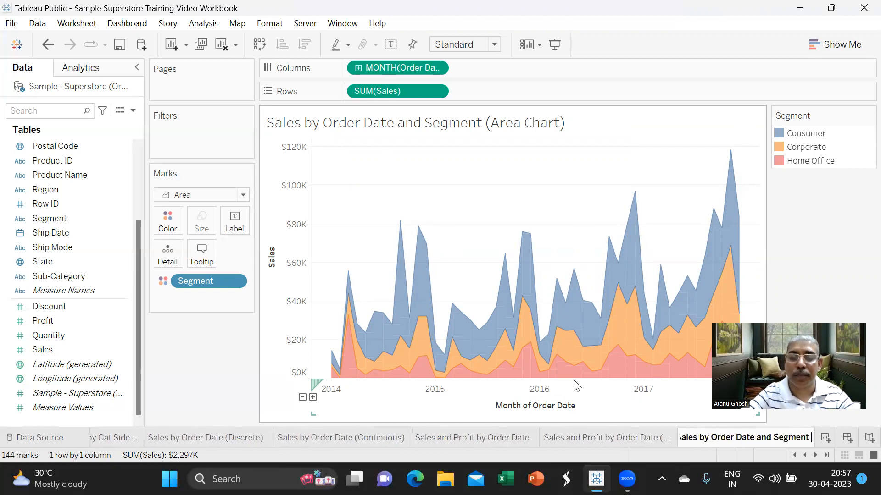
type(" )A")
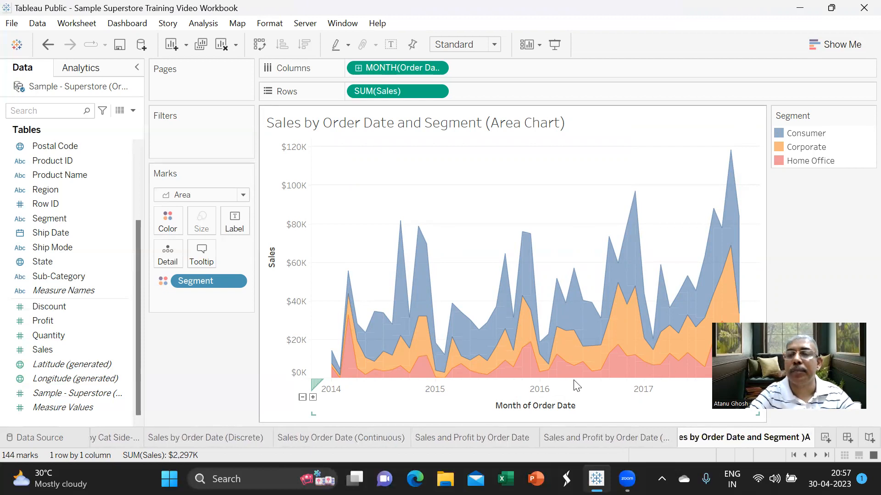
key("BackSpace")
key("BackSpace")
type("(Area Chart")
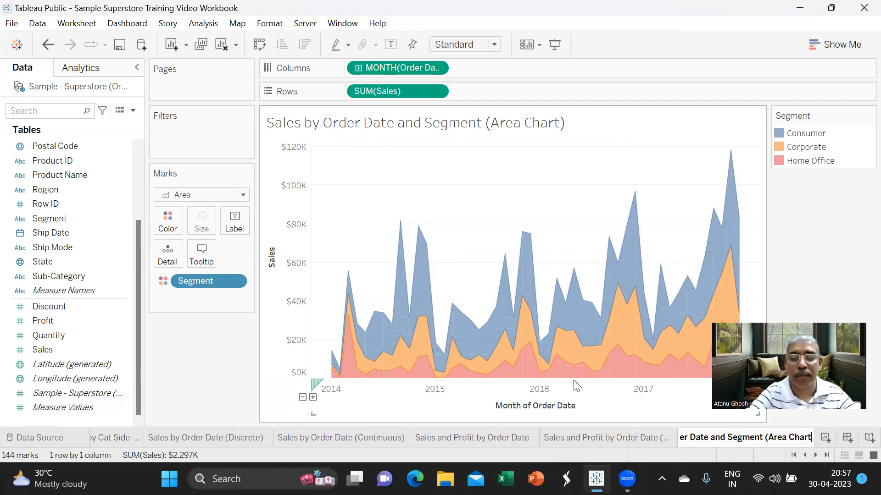
type(")")
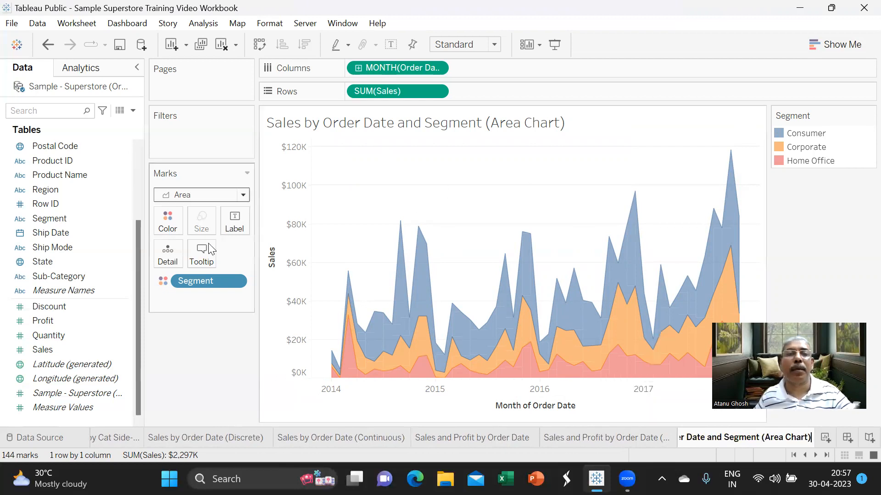
key("Return")
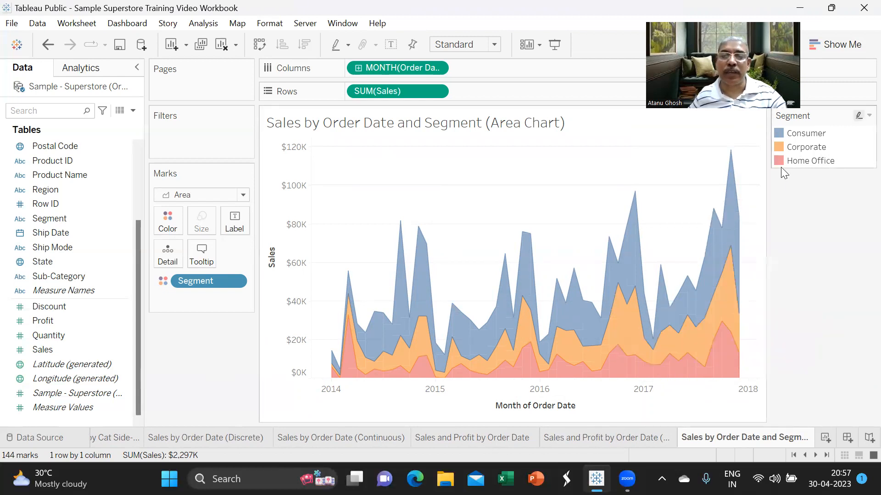
Add a new blank worksheet after the area chart sheet and display the chart type suggestions.
left_click(825, 438)
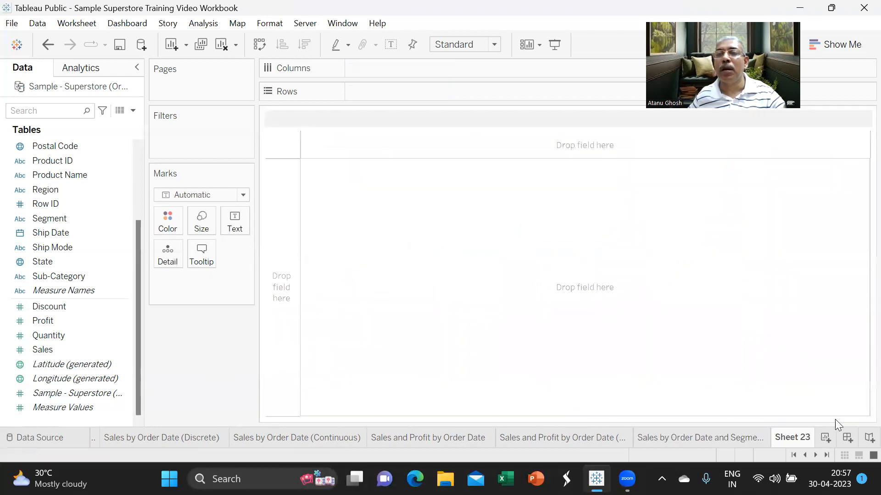
left_click(839, 45)
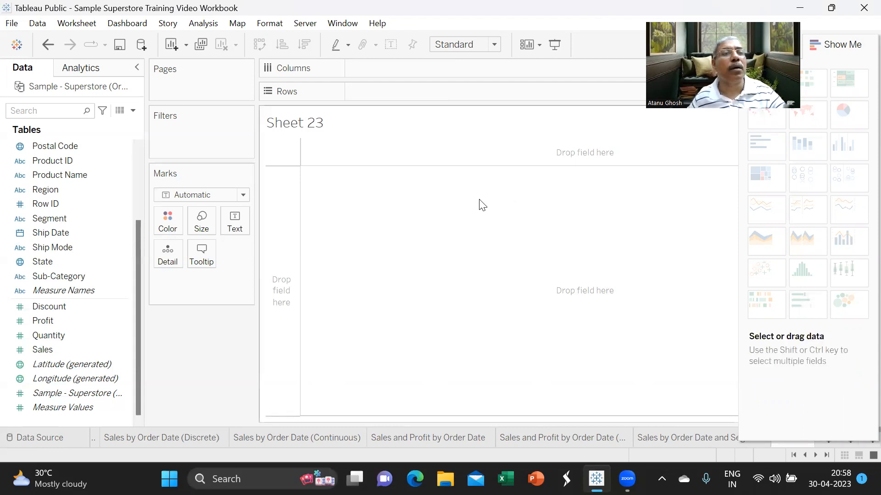
Place the Order Date field on the columns of the new worksheet.
scroll(64, 232, "up", 2)
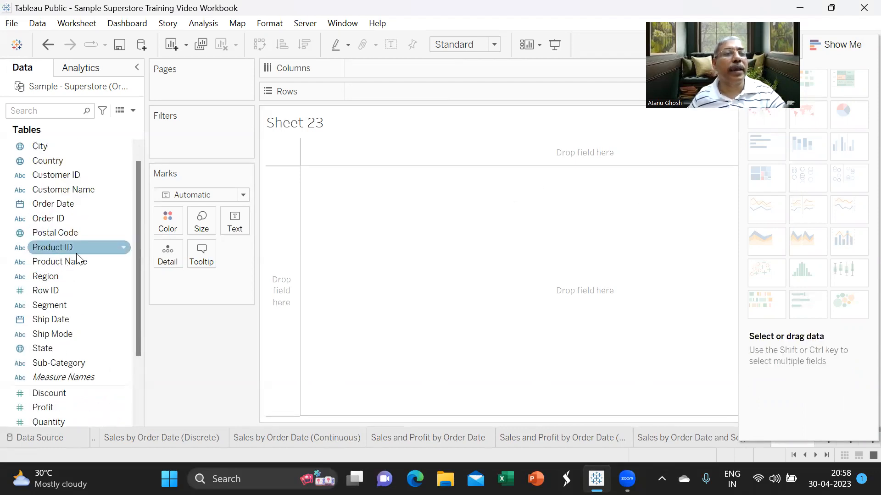
scroll(73, 222, "up", 1)
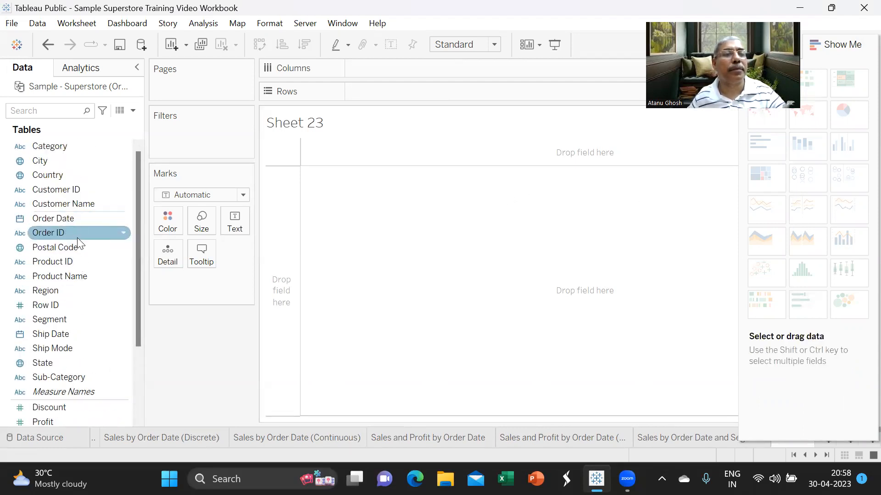
scroll(80, 314, "down", 1)
scroll(80, 303, "up", 1)
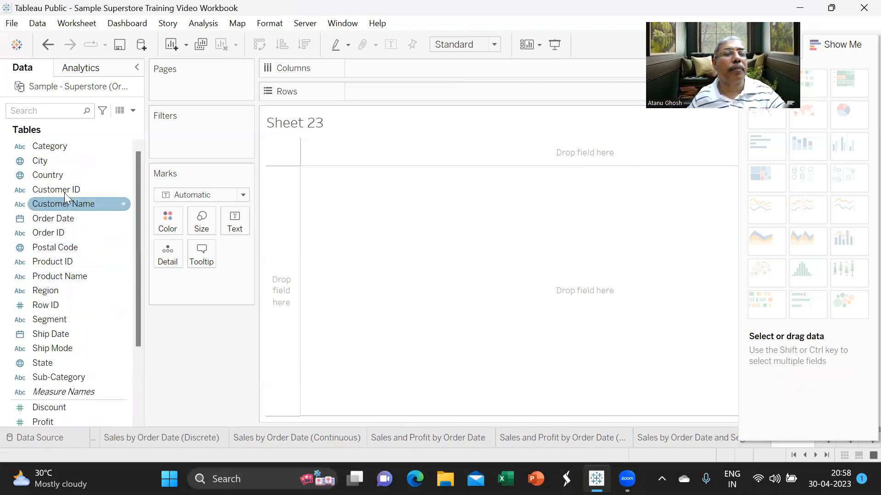
left_click_drag(58, 219, 390, 71)
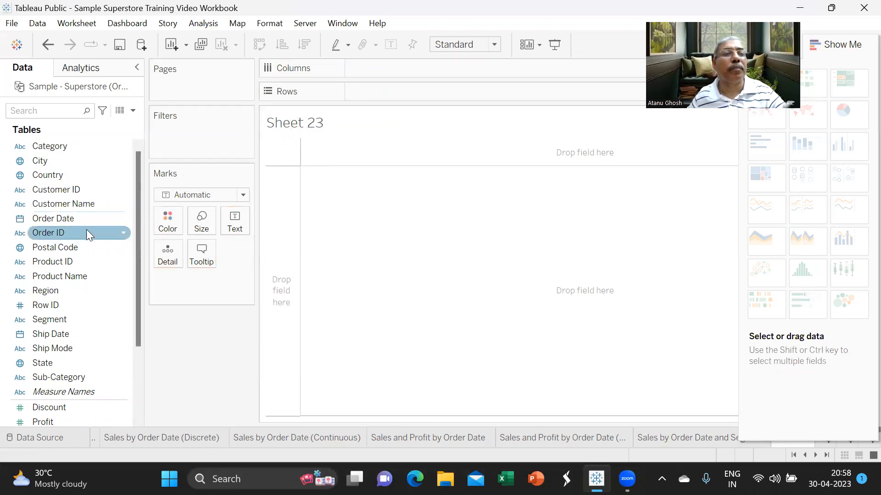
left_click_drag(75, 221, 398, 74)
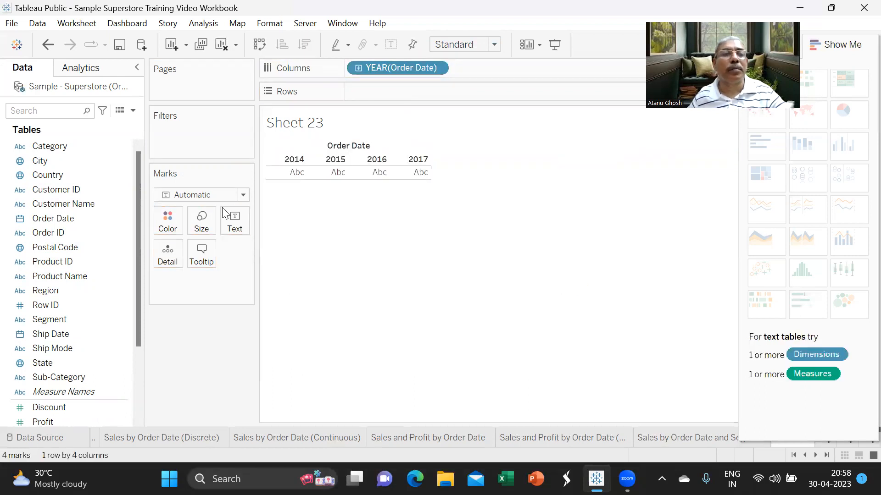
Make the Order Date on the columns continuous and drill it down from year to month.
left_click(440, 66)
left_click(420, 282)
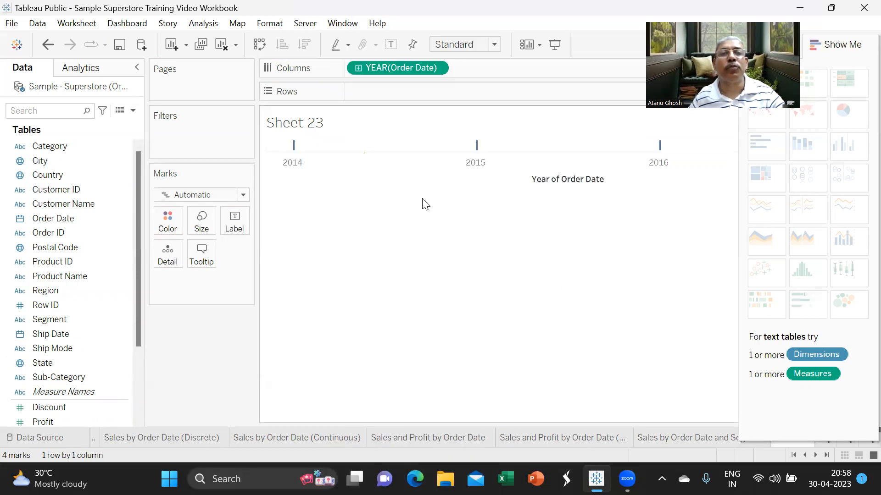
left_click(357, 70)
left_click(357, 68)
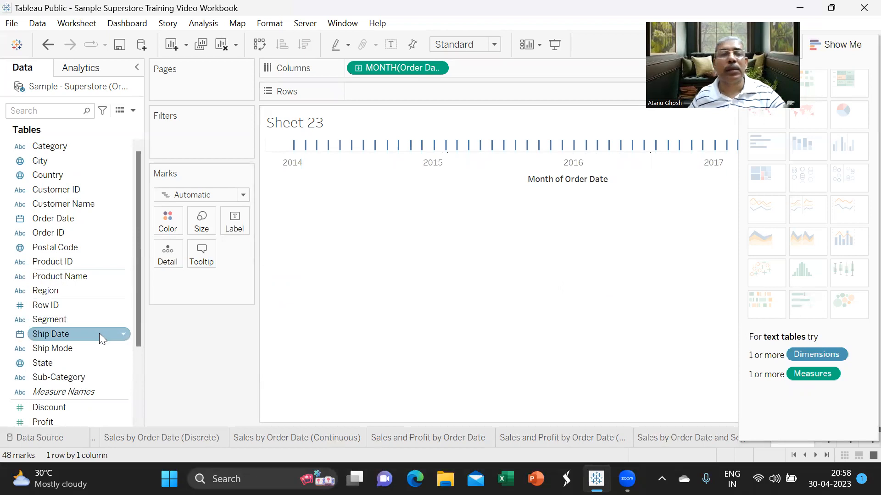
Add the Sales and Profit measures to the rows, with Sales first.
scroll(99, 333, "down", 3)
left_click_drag(64, 362, 384, 92)
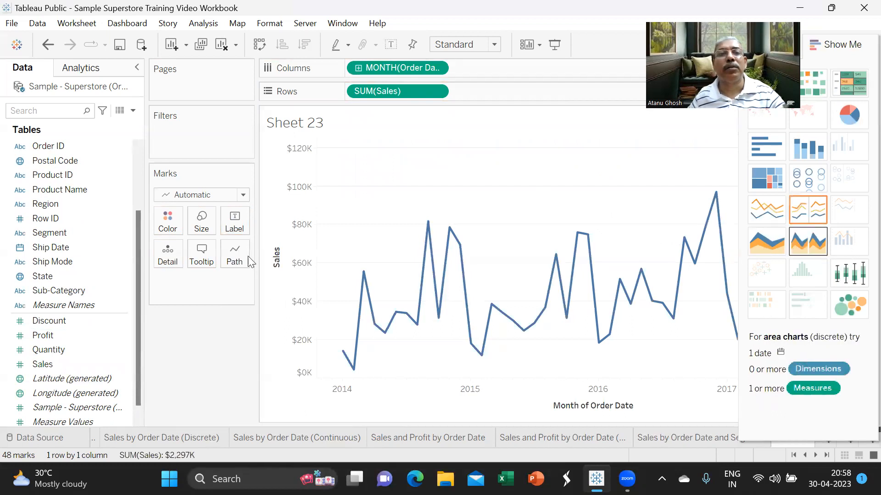
scroll(87, 377, "down", 1)
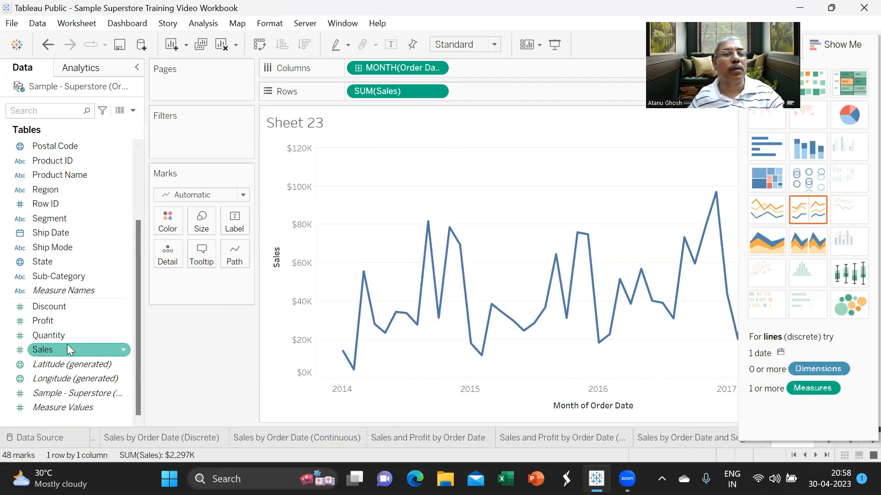
left_click_drag(59, 323, 499, 94)
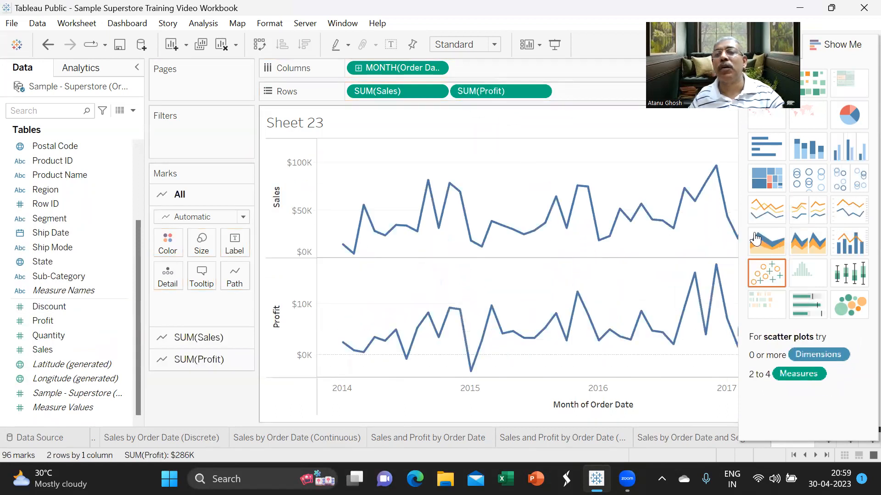
Convert the view to a dual combination chart and reorder the rows so that Sales comes before Profit.
left_click(854, 249)
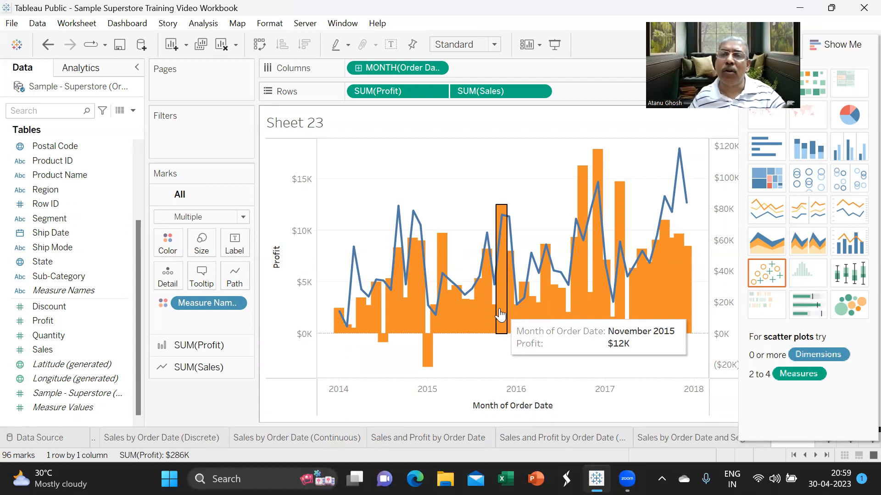
mouse_move(392, 93)
left_mouse_down()
mouse_move(420, 108)
mouse_move(598, 97)
left_mouse_up()
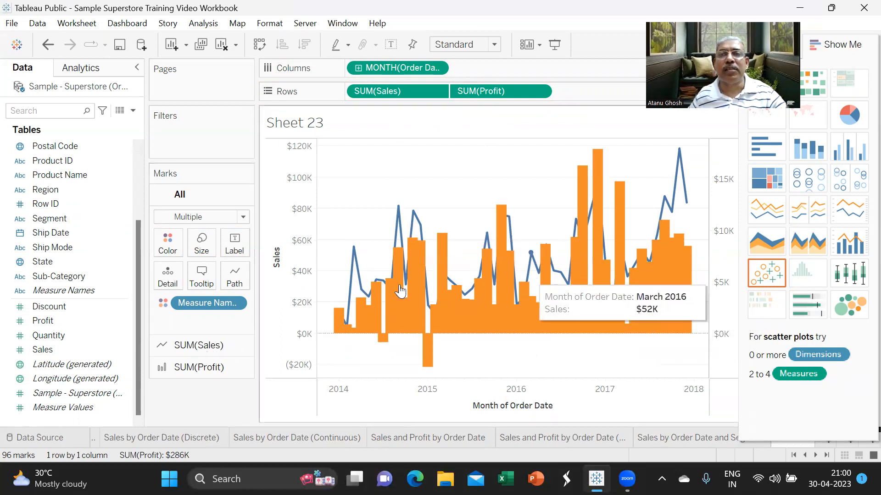
Set the mark type of Sales to Bar and the mark type of Profit to Line.
left_click(185, 349)
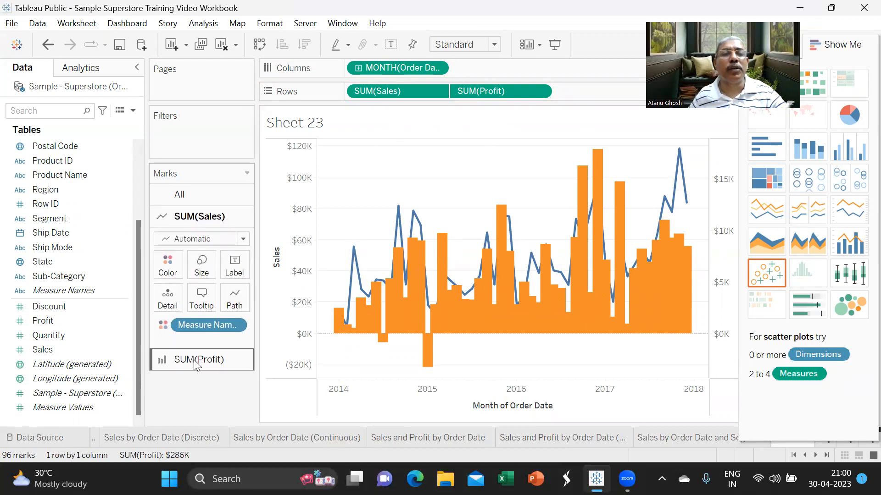
left_click(191, 241)
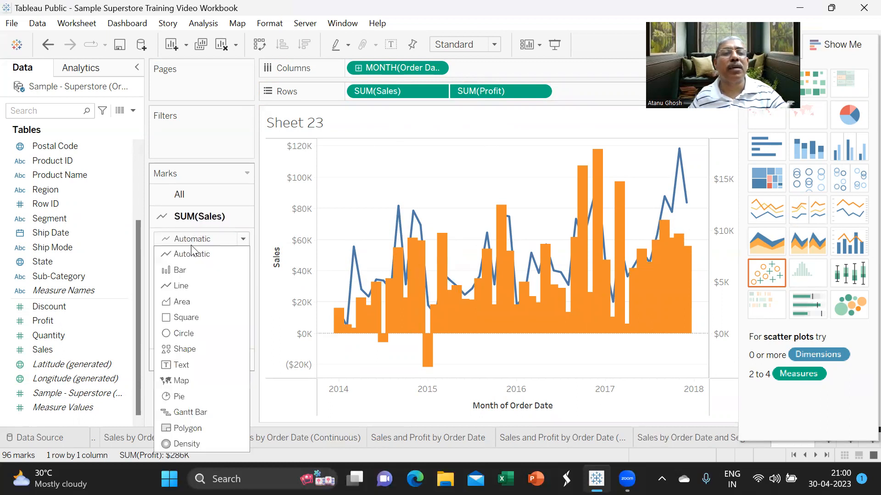
left_click(186, 269)
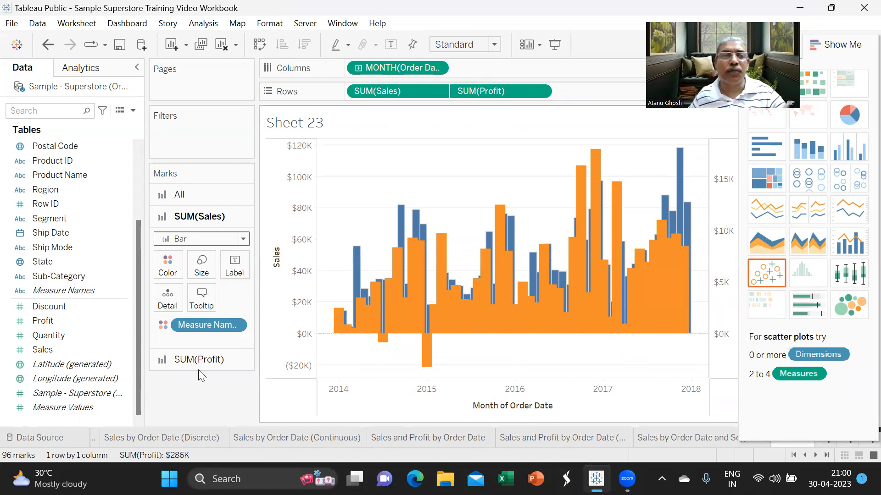
left_click(183, 360)
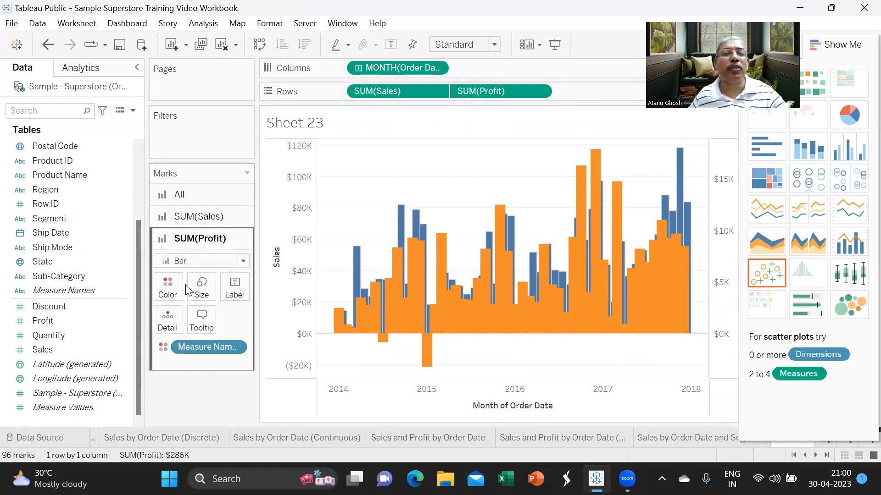
left_click(187, 261)
left_click(178, 307)
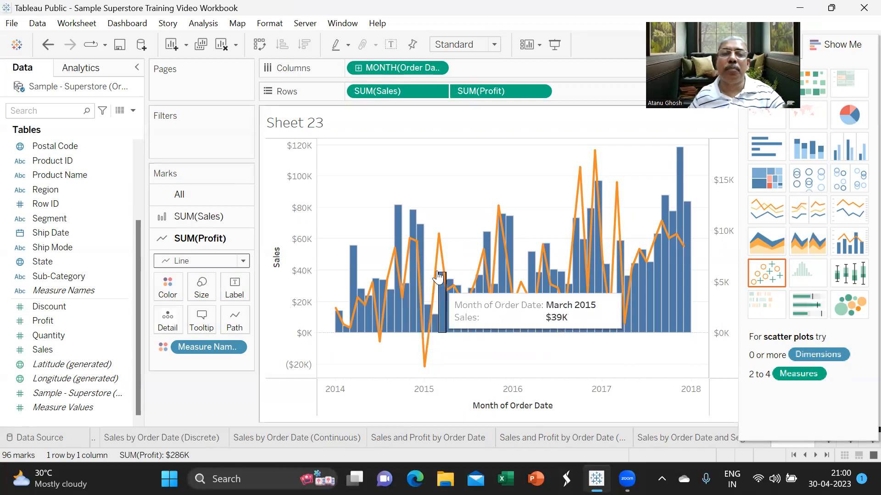
mouse_move(445, 283)
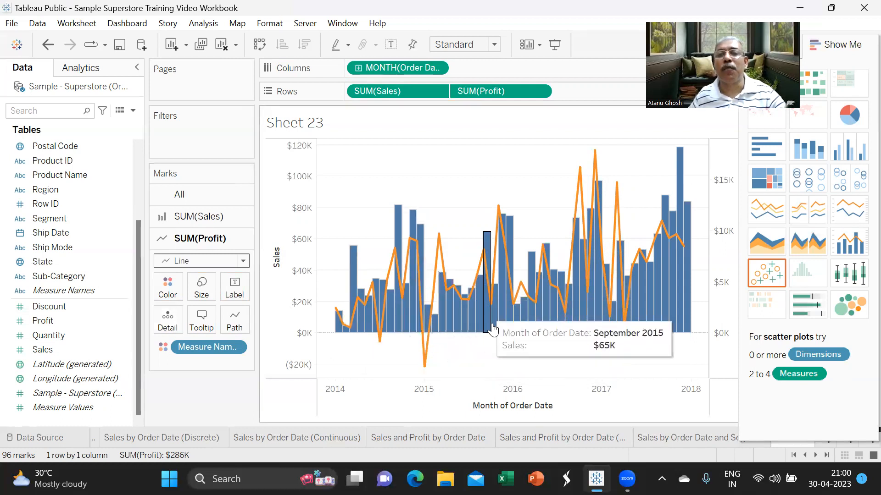
mouse_move(496, 328)
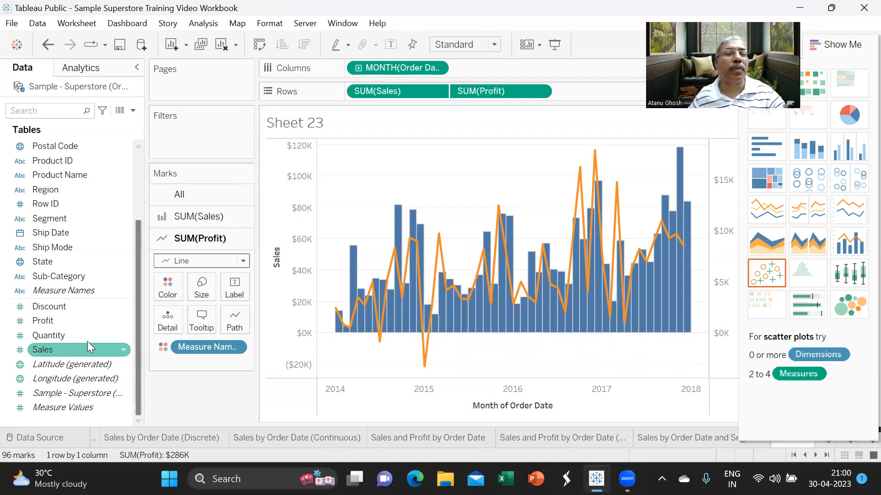
Color the Profit line by the Profit measure using the Red-Green Diverging palette.
left_click_drag(55, 323, 167, 291)
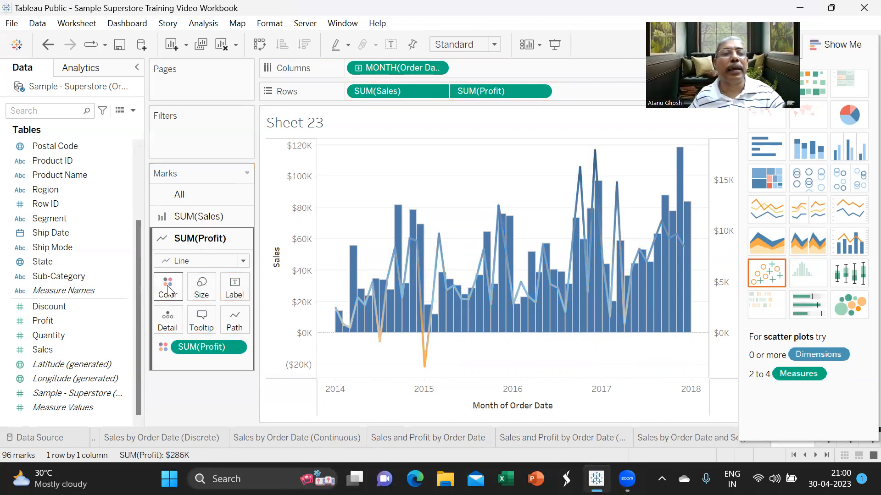
left_click(168, 290)
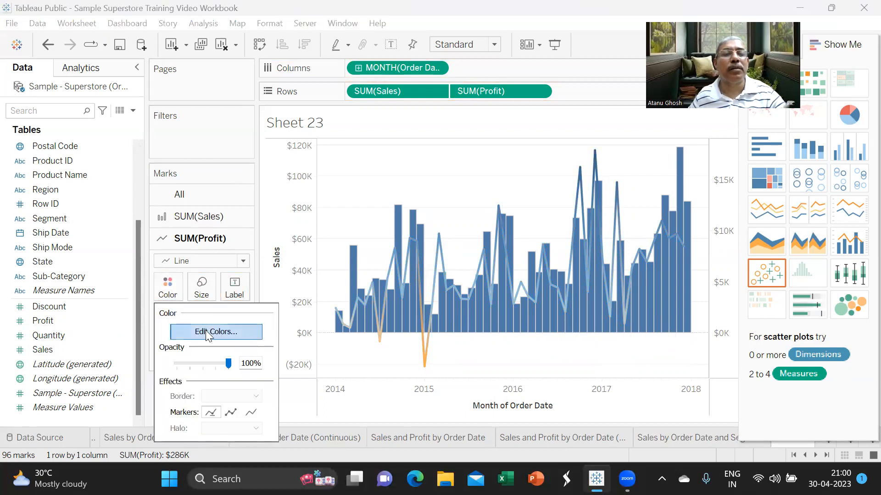
left_click(209, 331)
left_click(572, 179)
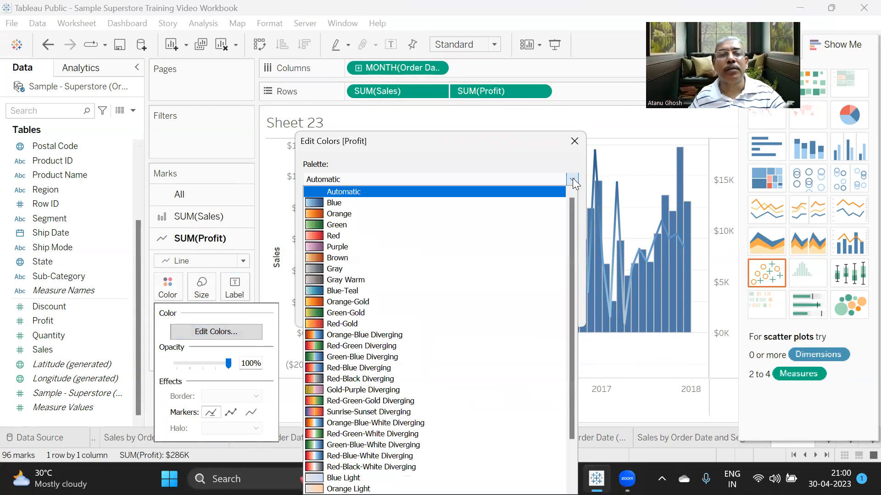
left_click(363, 349)
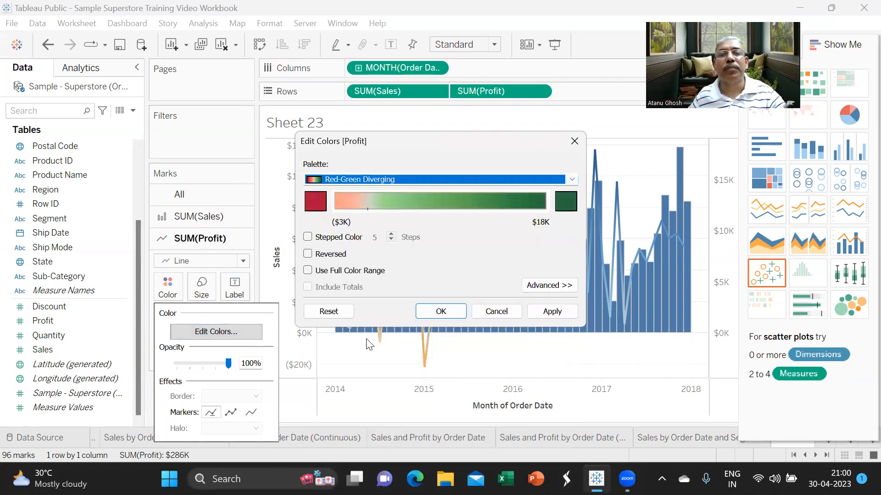
left_click(538, 311)
left_click(442, 312)
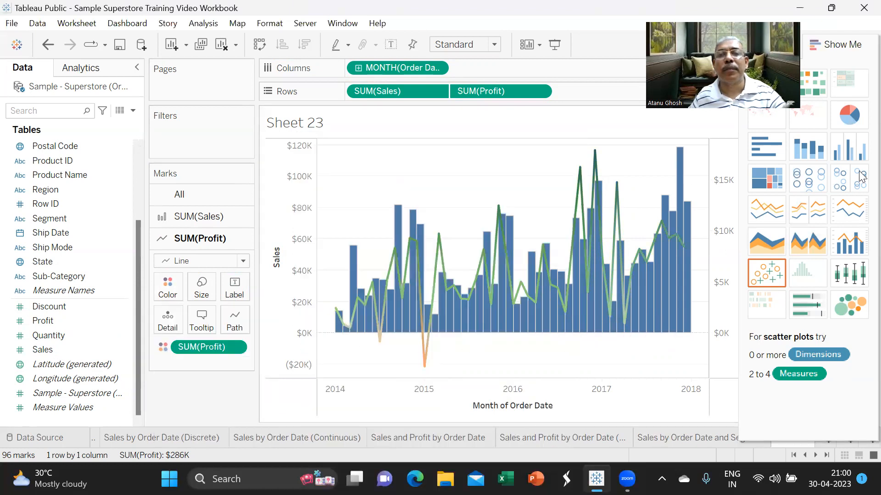
Hide the chart type suggestions and the Measure Names and SUM(Profit) legend cards.
left_click(848, 44)
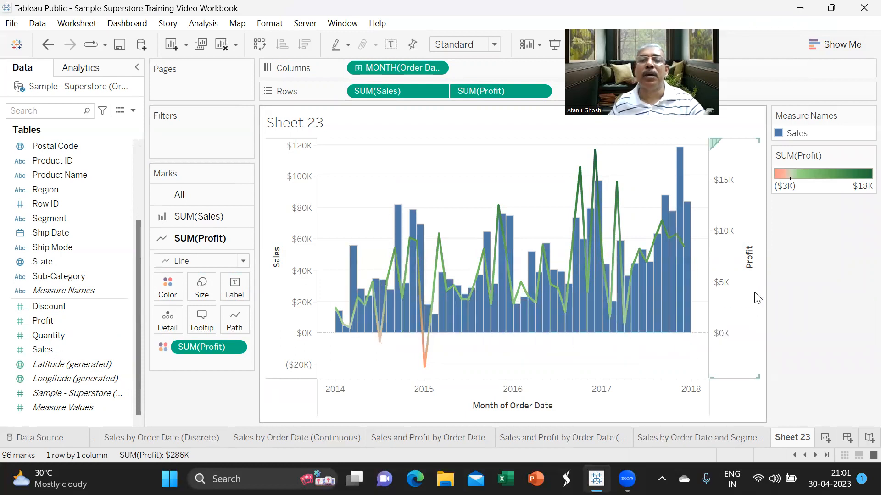
mouse_move(432, 348)
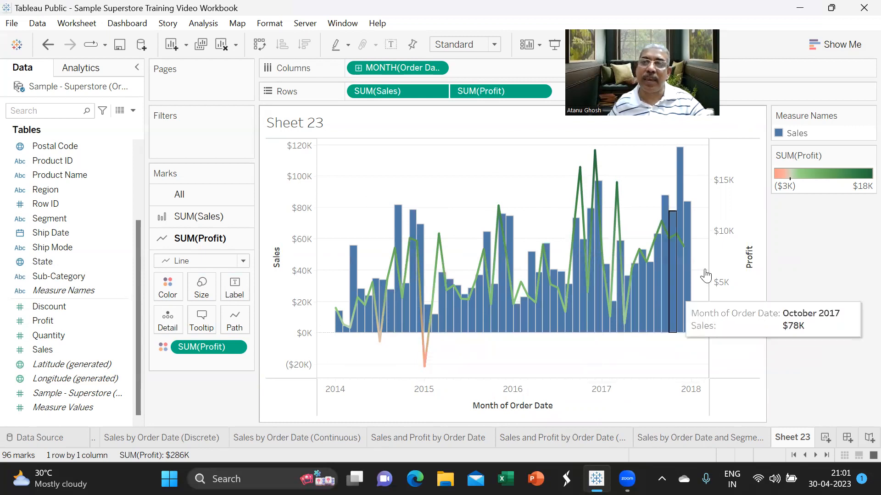
mouse_move(860, 128)
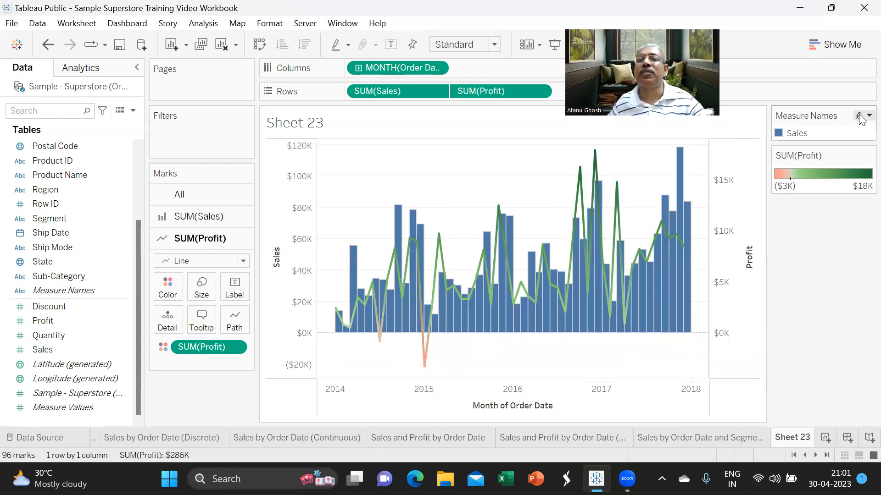
left_click(860, 117)
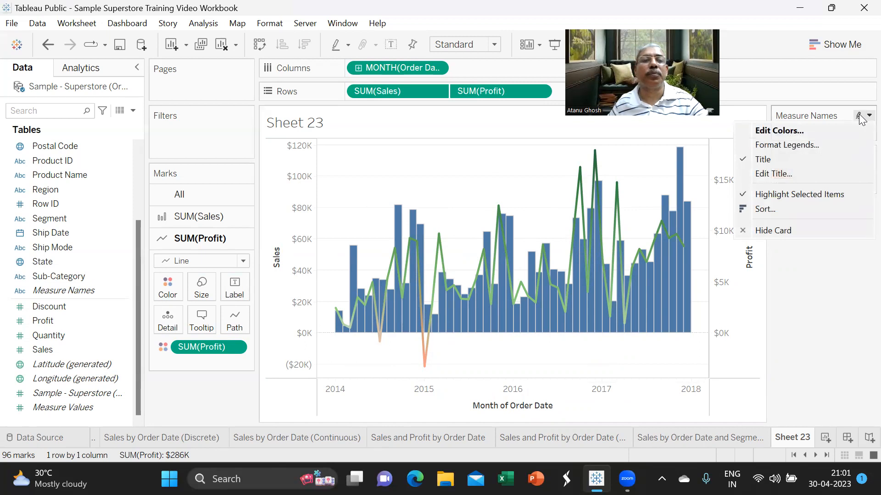
left_click(789, 230)
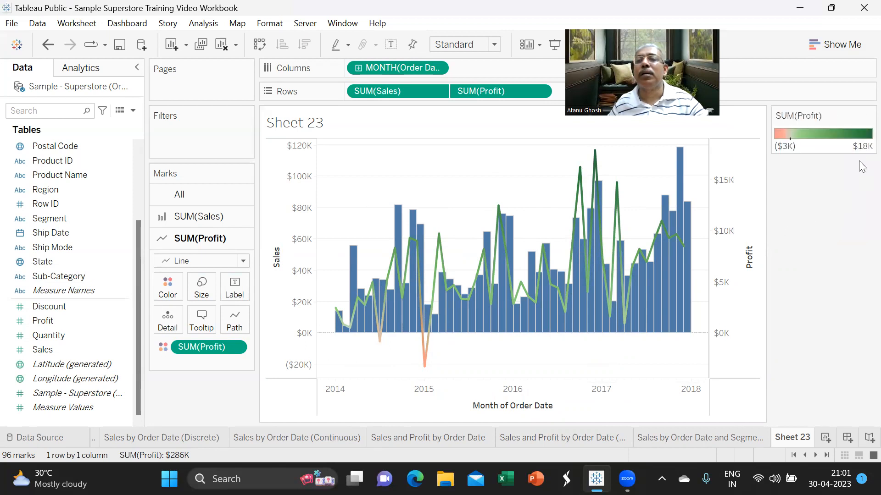
left_click(868, 115)
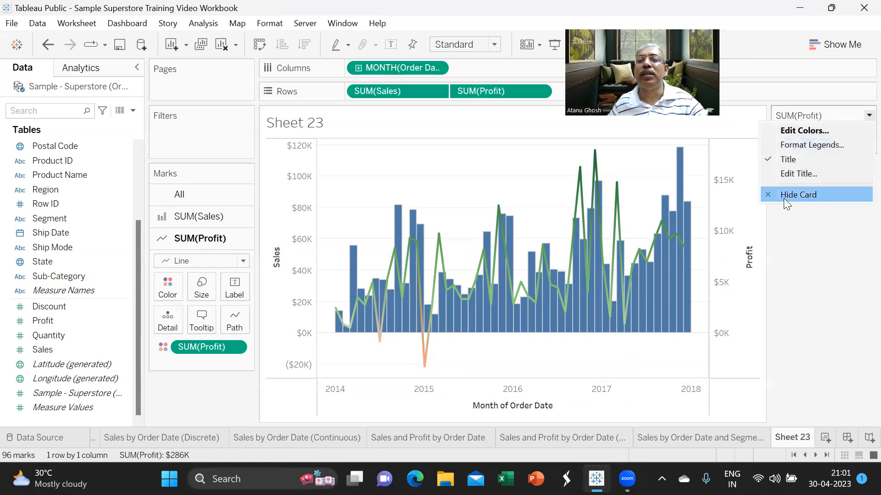
left_click(784, 198)
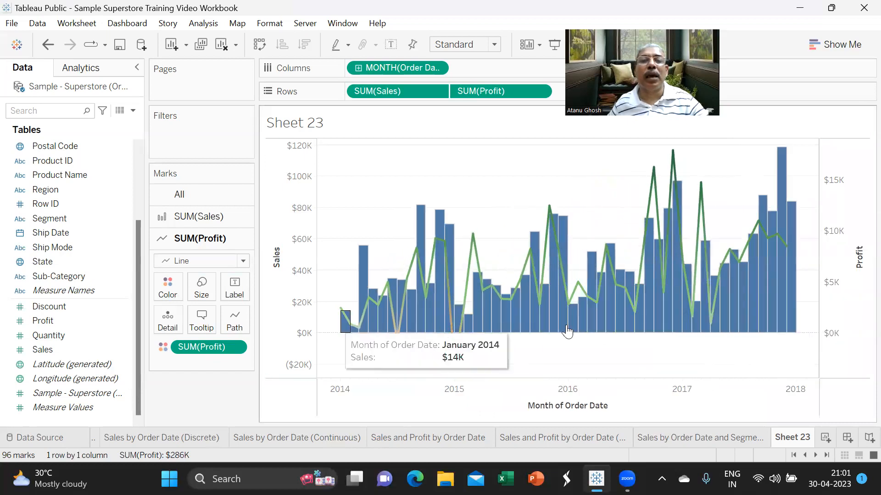
Synchronize the Profit axis with the Sales axis.
right_click(844, 258)
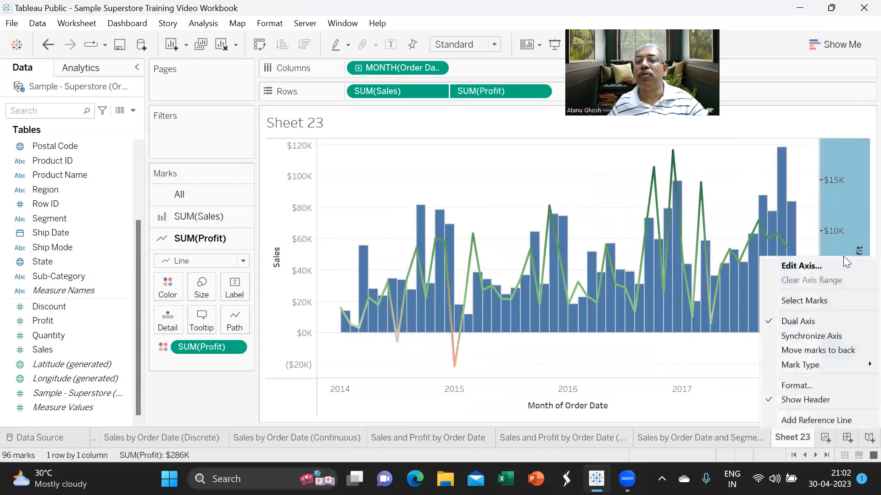
left_click(819, 336)
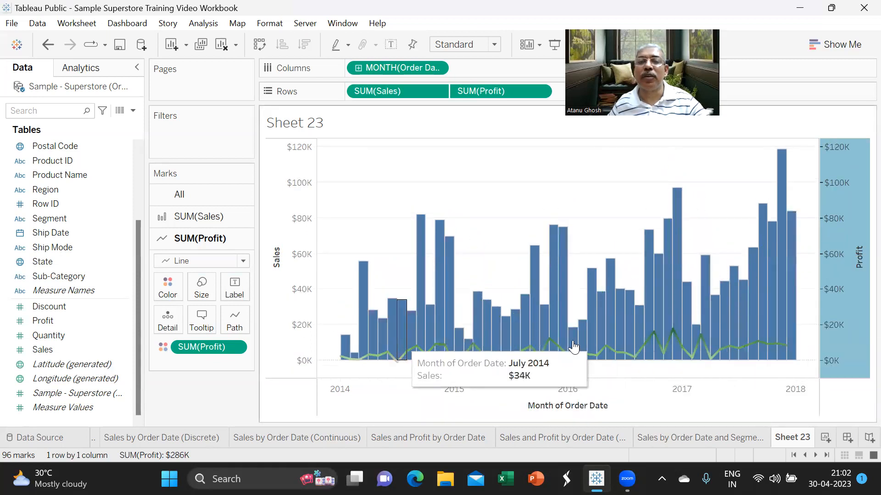
Hide the header of the secondary Profit axis.
mouse_move(824, 337)
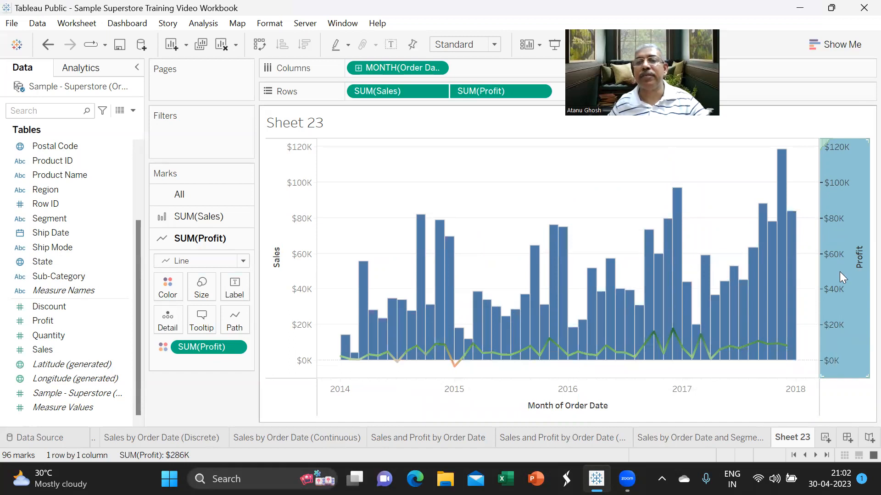
right_click(854, 220)
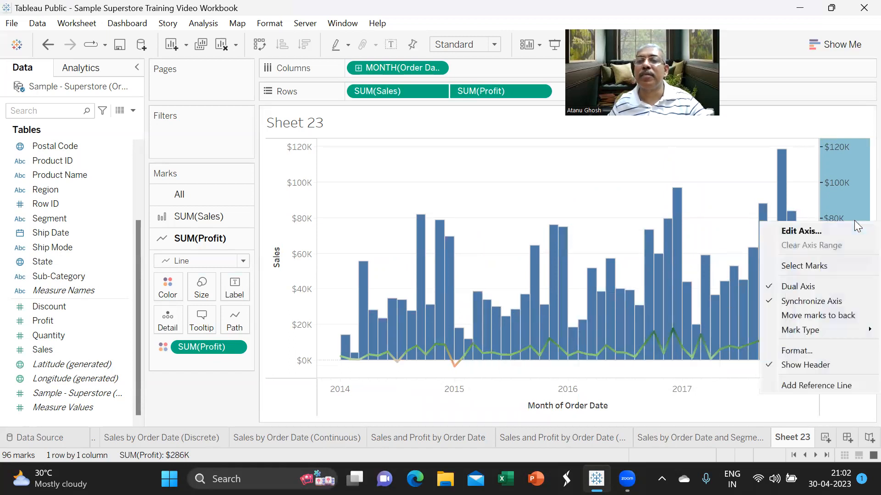
left_click(817, 365)
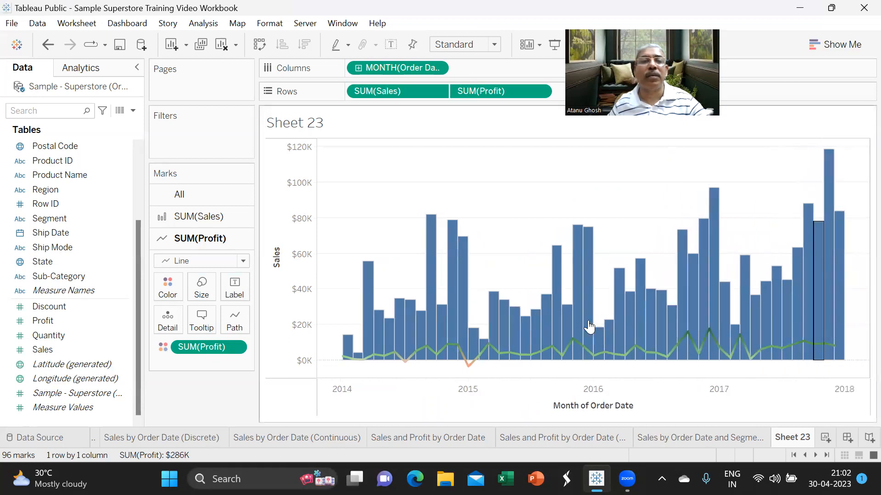
Change the title of the Sales axis to "Sales and Profit".
right_click(287, 275)
left_click(325, 284)
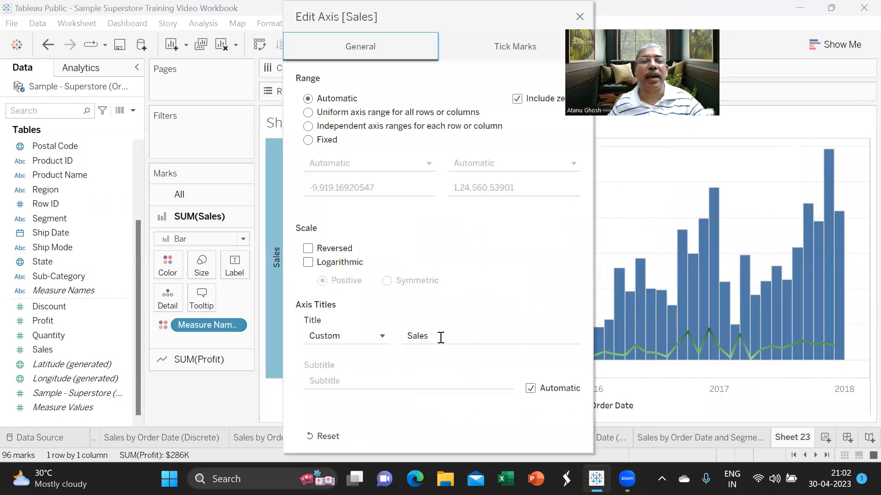
left_click(448, 331)
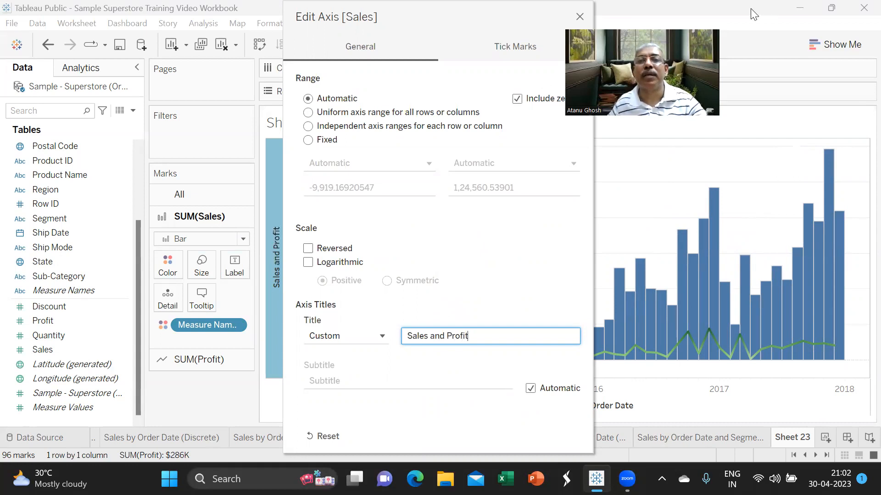
left_click(579, 17)
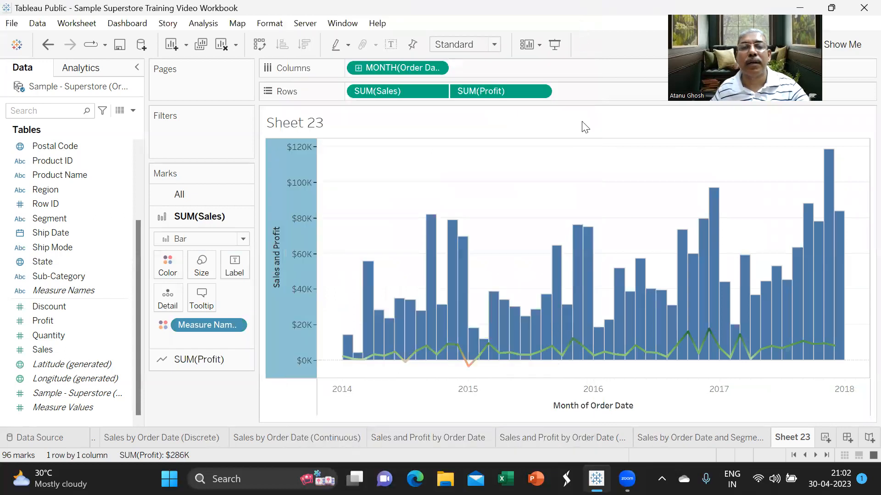
Change the title of the Month of Order Date axis to "Order Month".
left_click(615, 404)
right_click(615, 405)
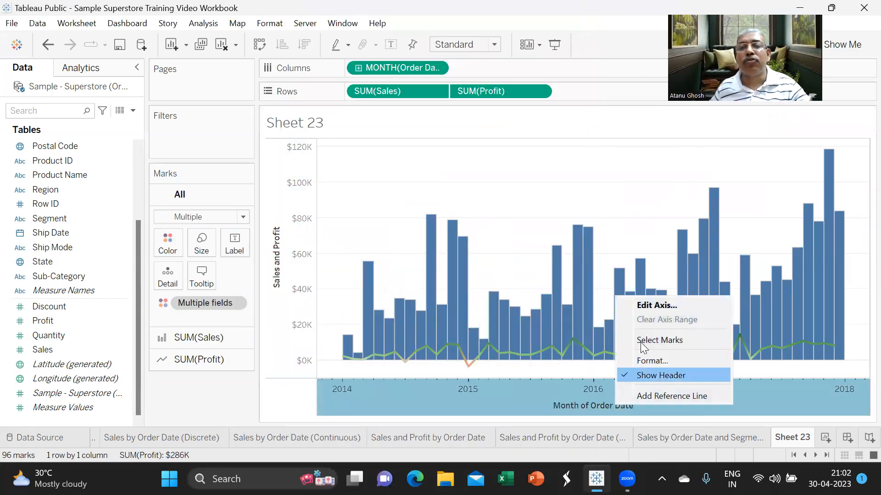
left_click(646, 306)
left_click(499, 358)
key("BackSpace")
key("BackSpace")
key("BackSpace")
key("BackSpace")
key("BackSpace")
key("BackSpace")
key("BackSpace")
key("BackSpace")
key("BackSpace")
key("BackSpace")
key("BackSpace")
key("BackSpace")
key("BackSpace")
key("BackSpace")
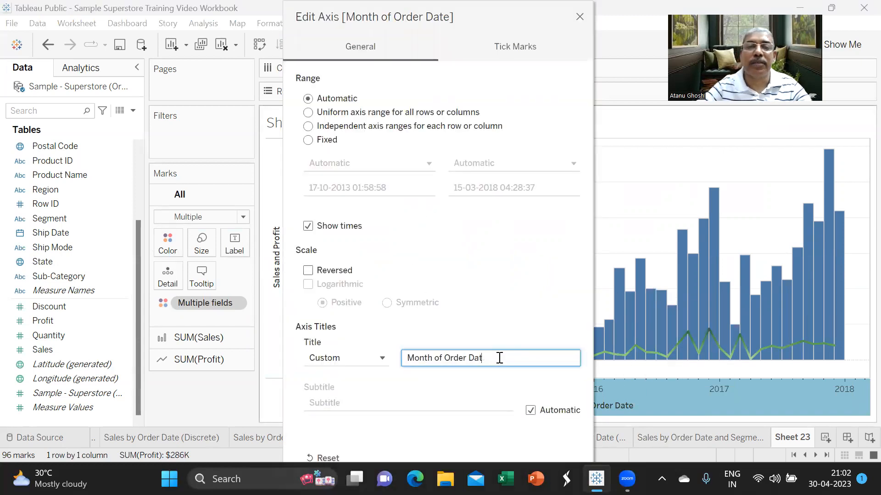
type("of Order")
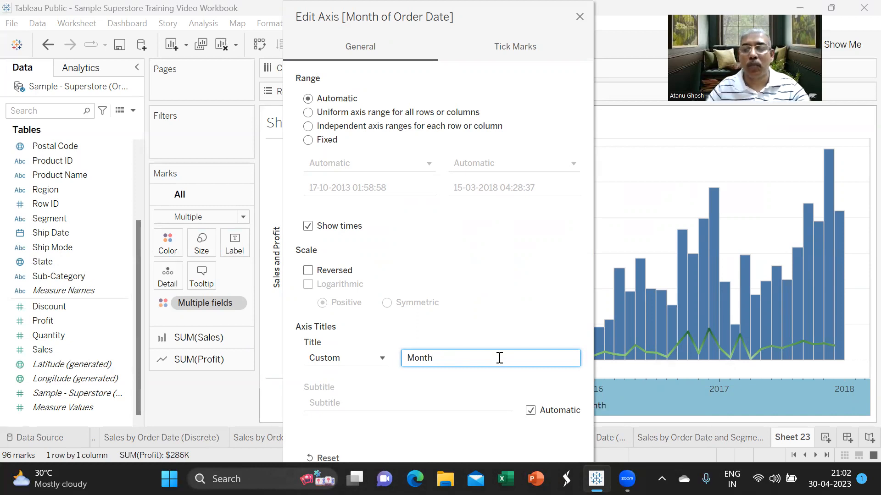
type("O")
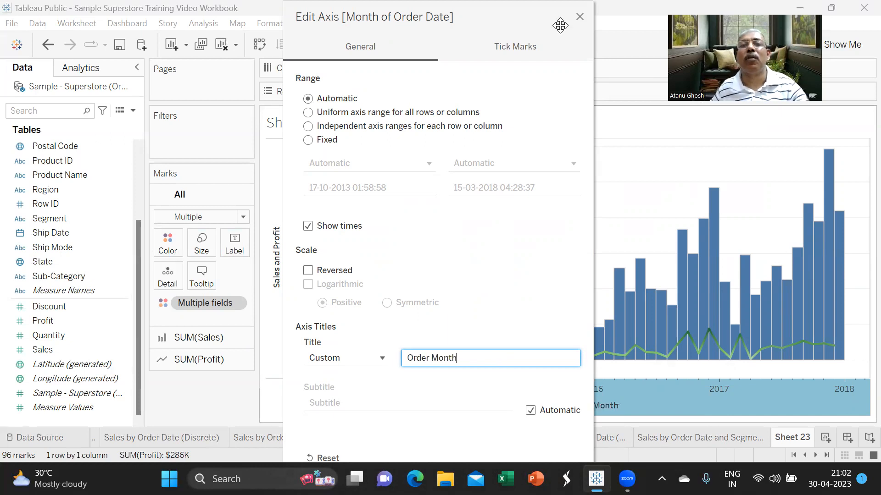
left_click(579, 17)
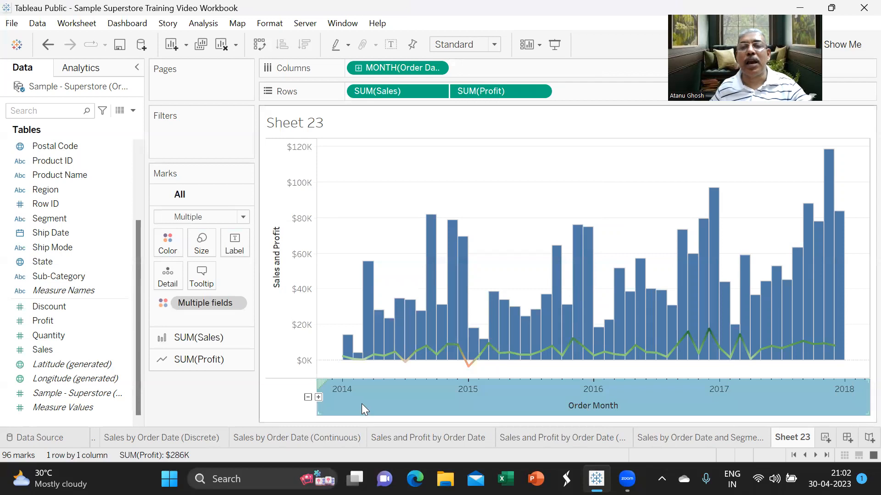
Replace the sheet name placeholder in the chart title with "Sales and Profit (Dual Combination)".
double_click(303, 123)
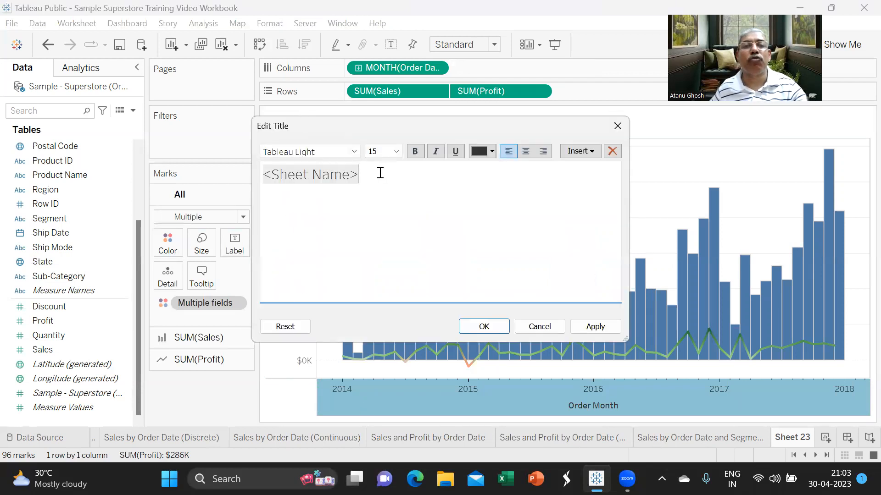
left_click_drag(380, 173, 275, 168)
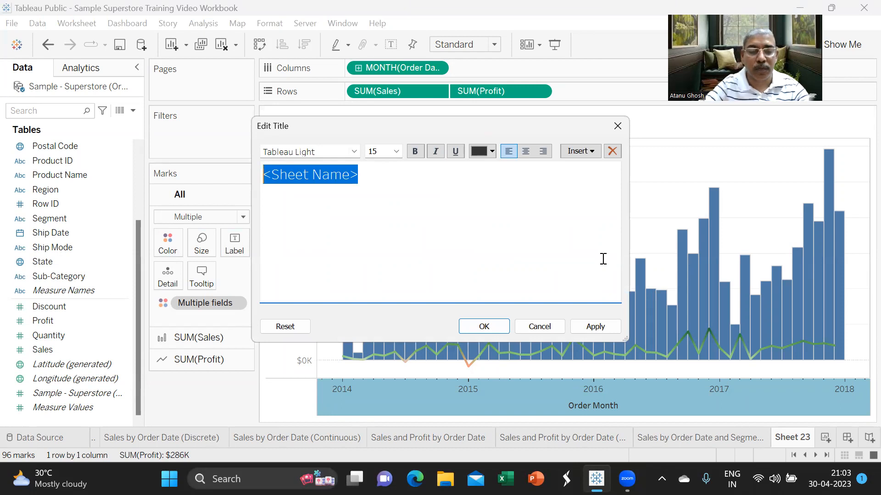
type("Sales and Profit (Dual C")
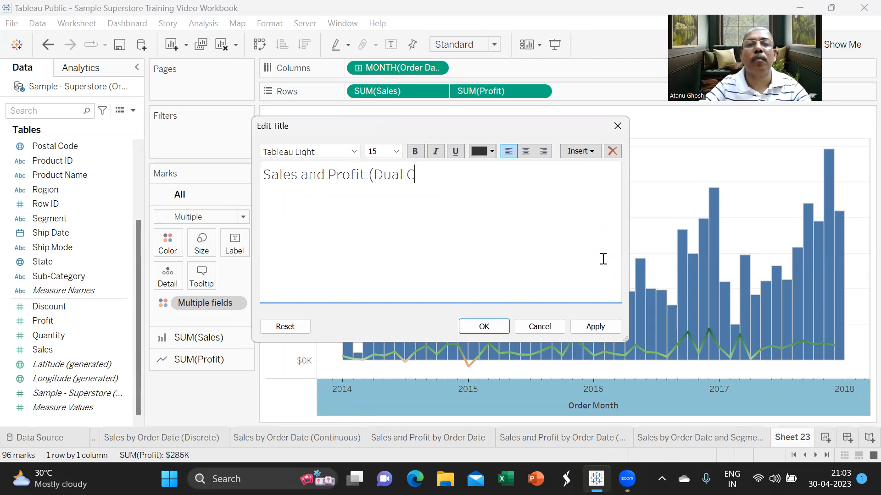
type("ation")
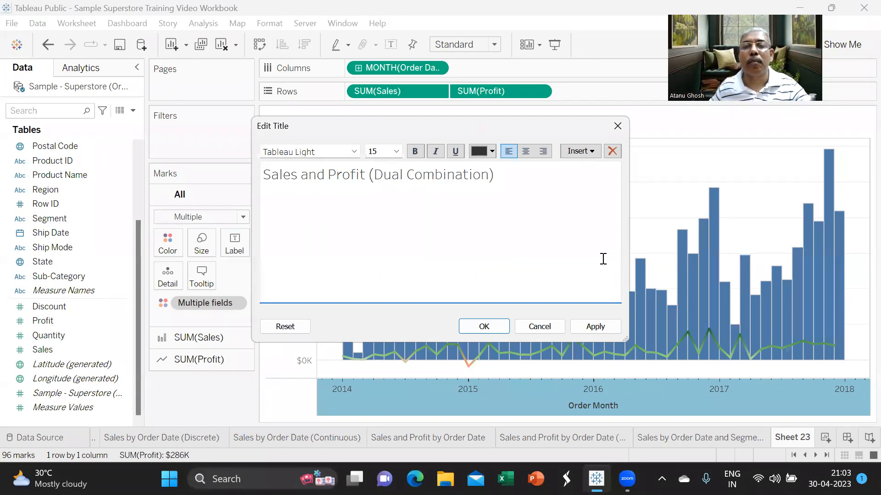
left_click(484, 327)
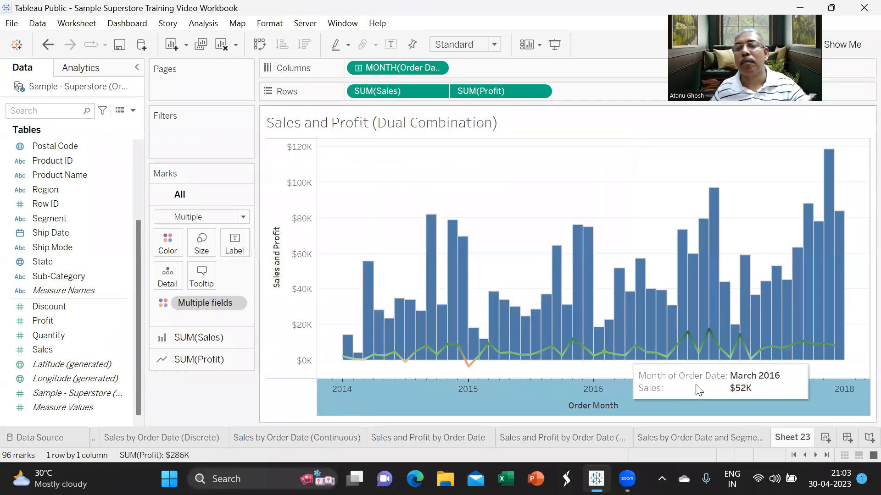
Rename the Sheet 23 worksheet tab as "Sales and Profit (Dual Combination)".
double_click(792, 438)
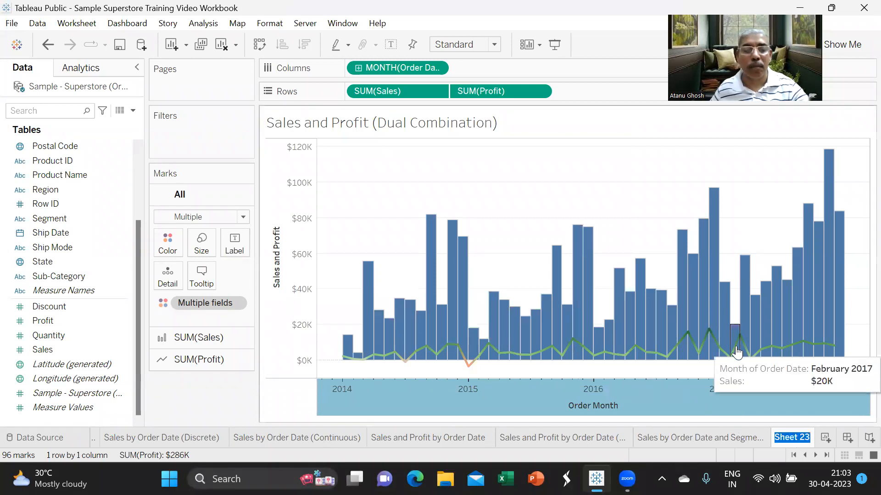
type("Sales and ")
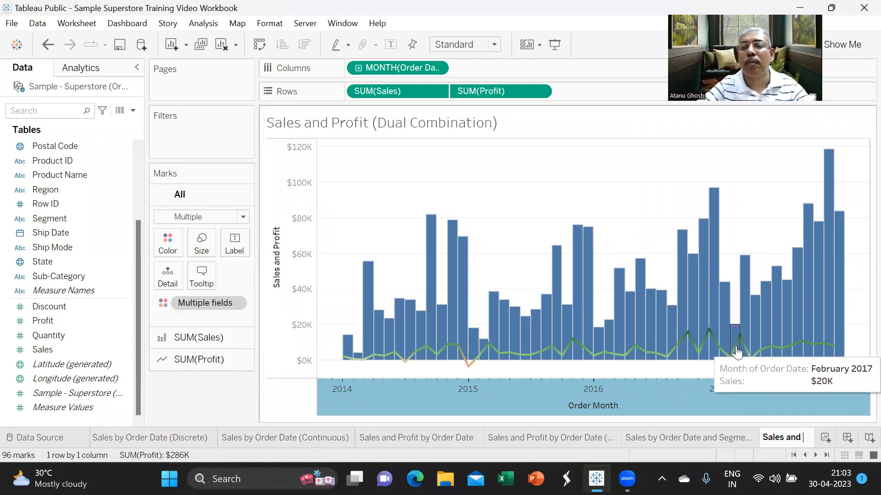
type("Profit (Dual Combi")
type("nation)")
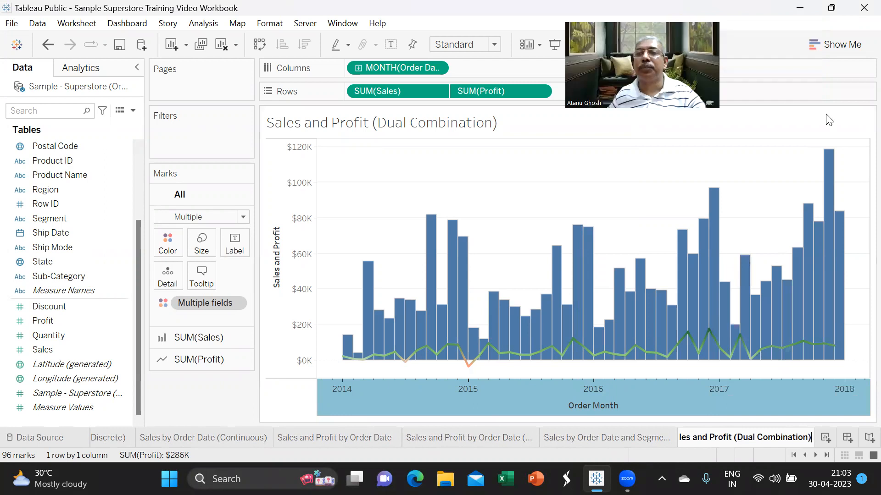
Check the histogram requirements in the chart type suggestions, and add a new worksheet with the suggestions shown.
left_click(836, 46)
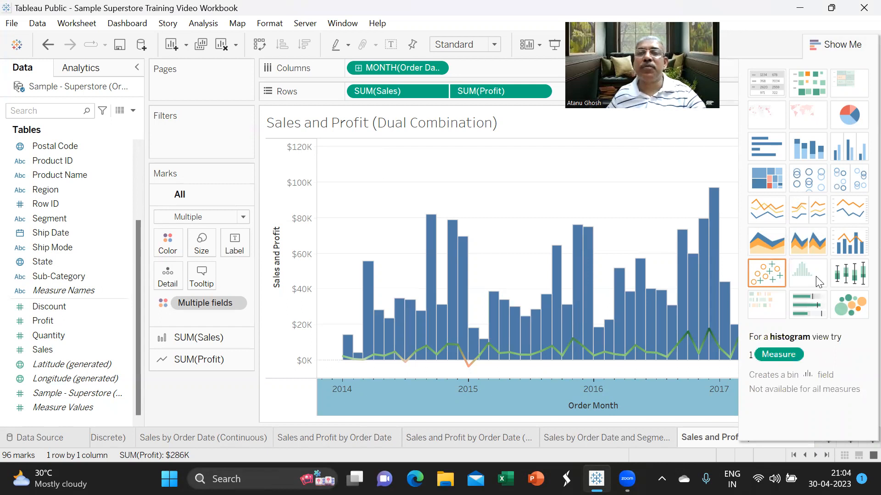
left_click(835, 46)
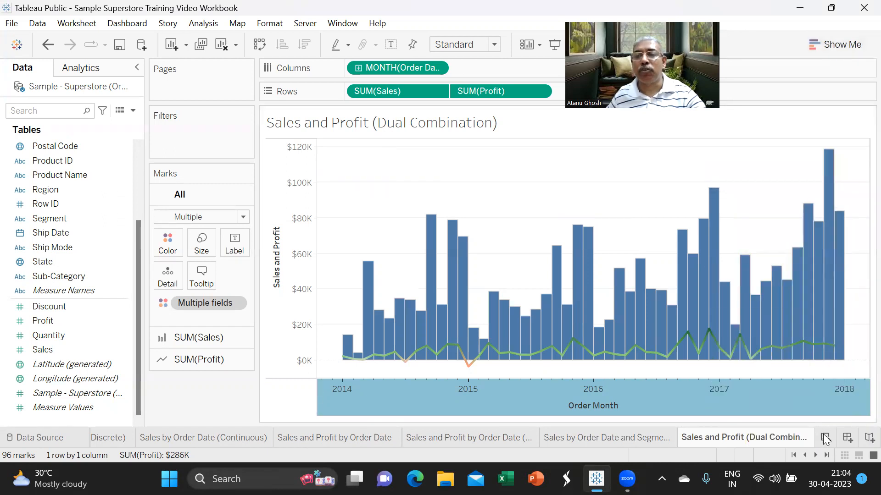
left_click(825, 438)
left_click(835, 44)
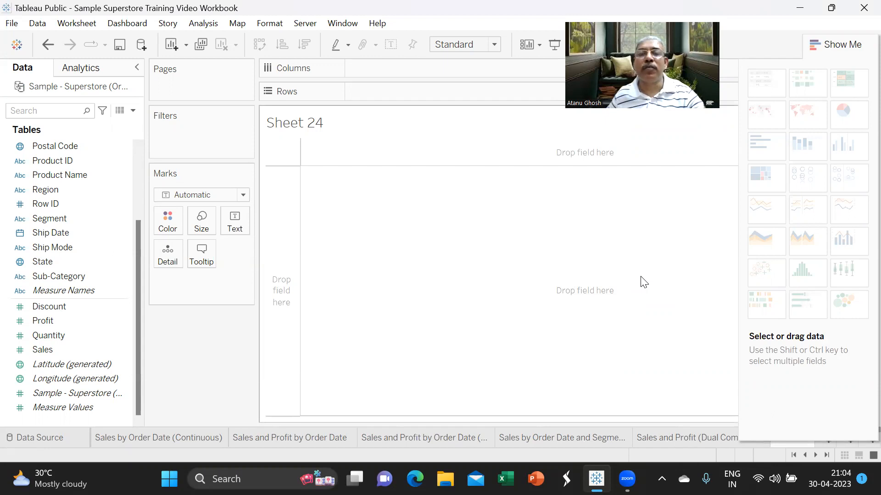
Place Quantity on Rows and convert the view into a histogram of binned quantities.
left_click(59, 337)
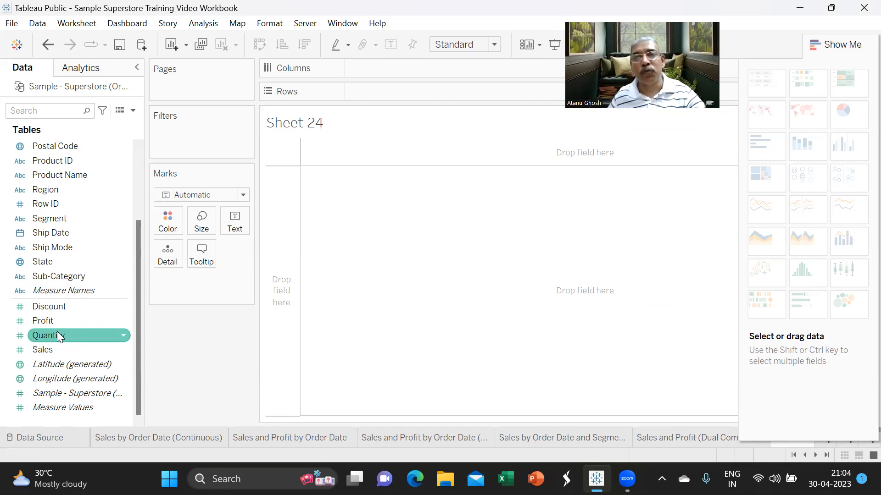
left_click(742, 12)
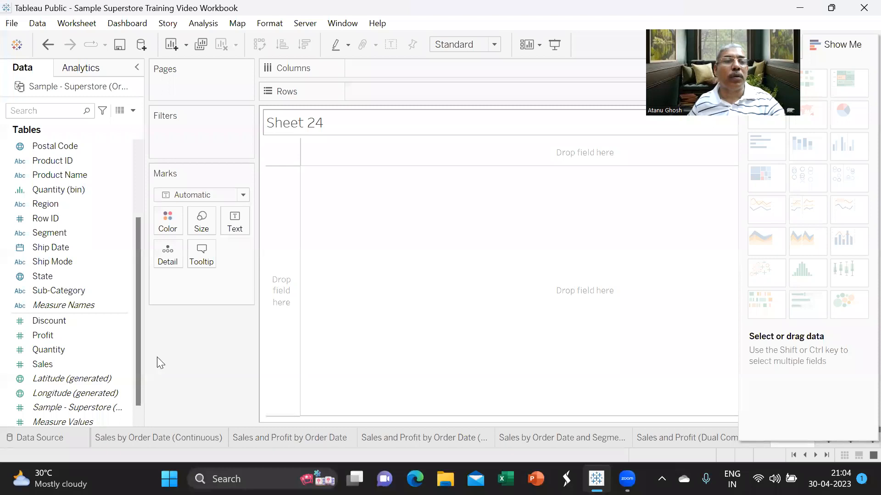
left_click(64, 350)
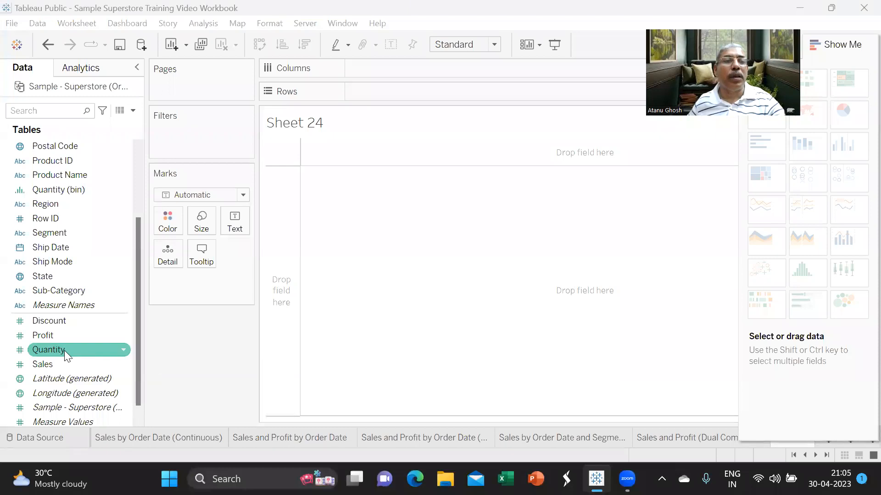
mouse_move(64, 350)
left_mouse_down()
mouse_move(358, 204)
mouse_move(390, 92)
left_mouse_up()
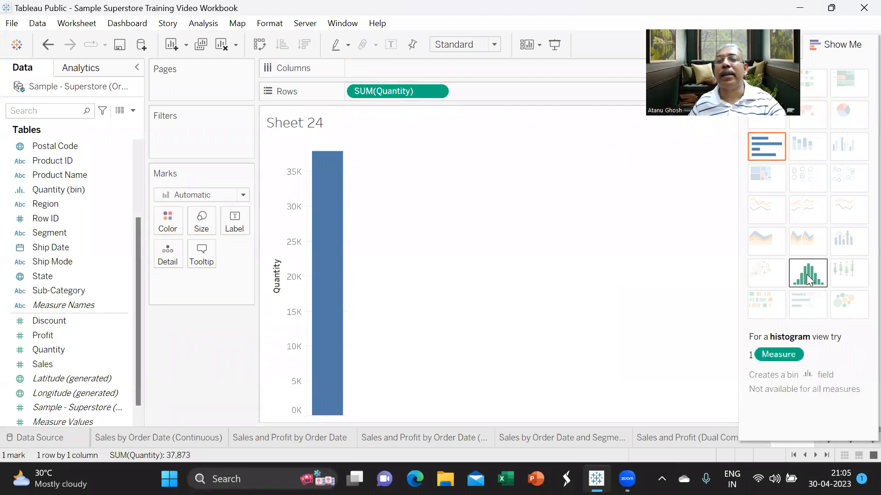
left_click(808, 276)
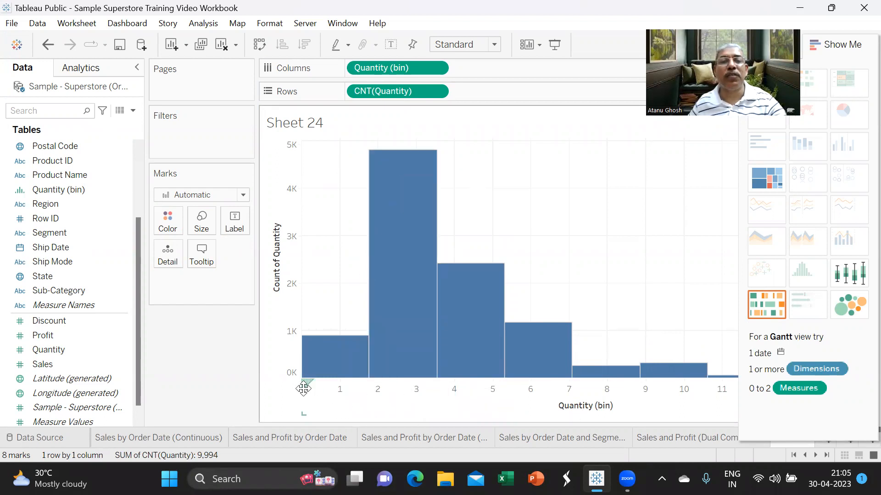
mouse_move(313, 352)
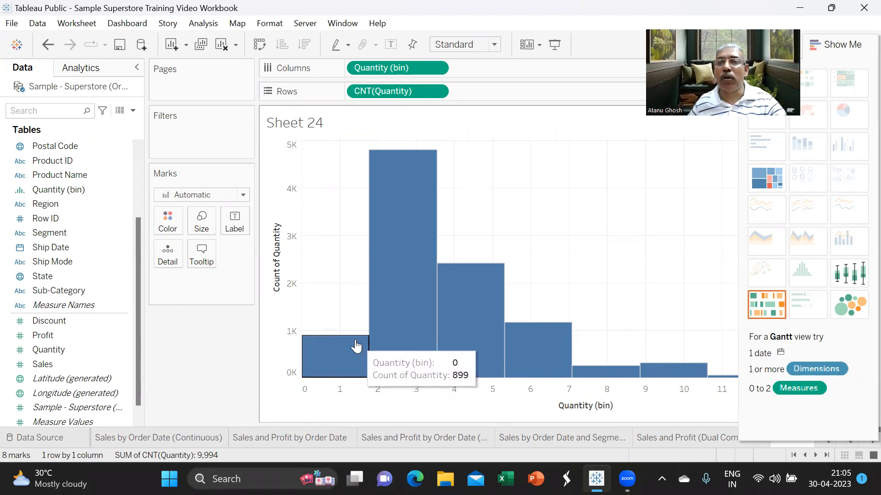
mouse_move(433, 340)
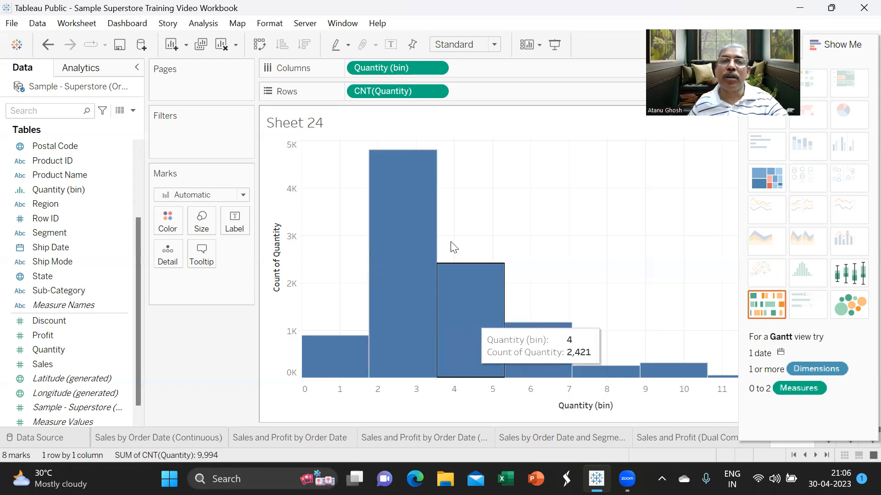
Replace the sheet name placeholder in the chart title with "Histogram of Quantity Ordered".
double_click(314, 124)
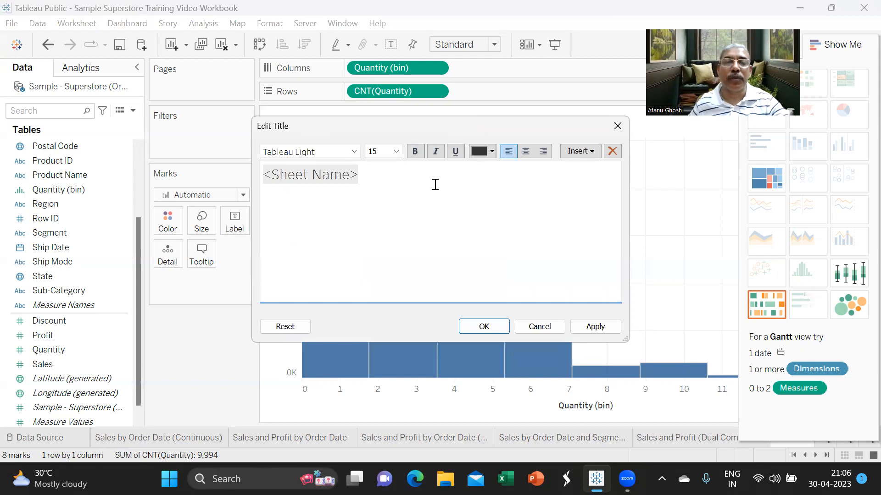
left_click(395, 181)
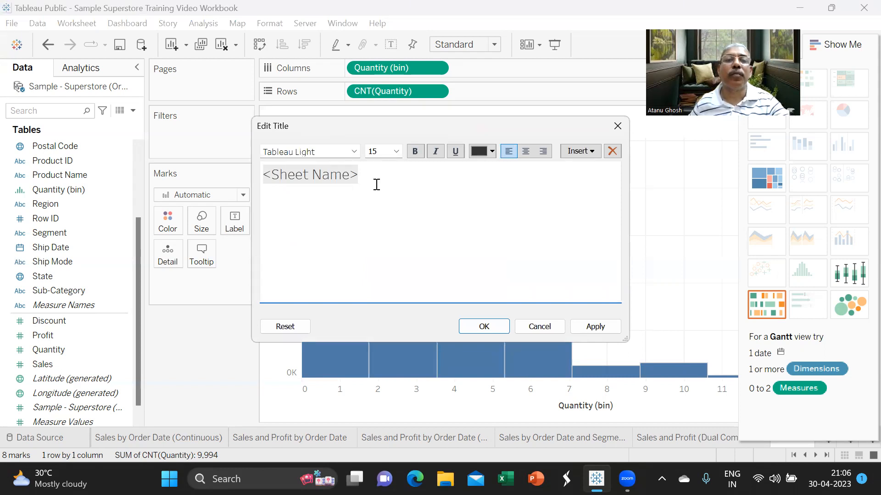
key("BackSpace")
key("BackSpace")
key("BackSpace")
key("BackSpace")
key("BackSpace")
key("BackSpace")
key("BackSpace")
key("BackSpace")
key("BackSpace")
key("BackSpace")
key("BackSpace")
key("BackSpace")
type("Histo")
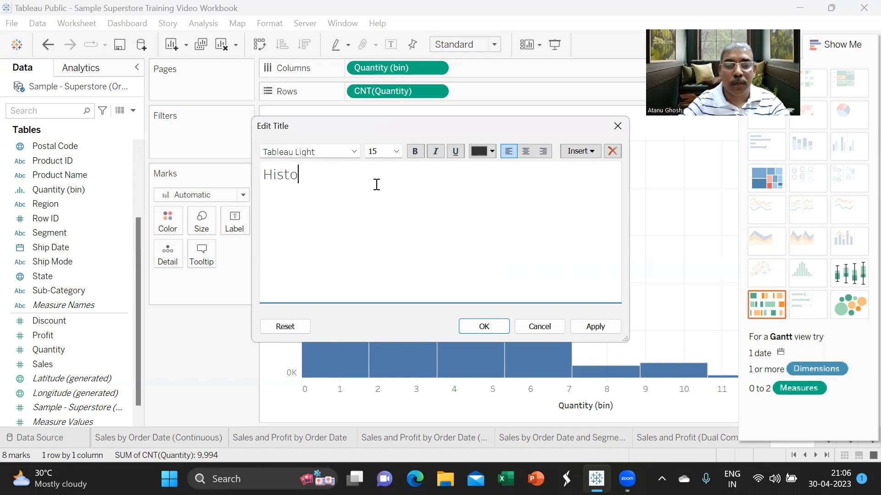
type("gram")
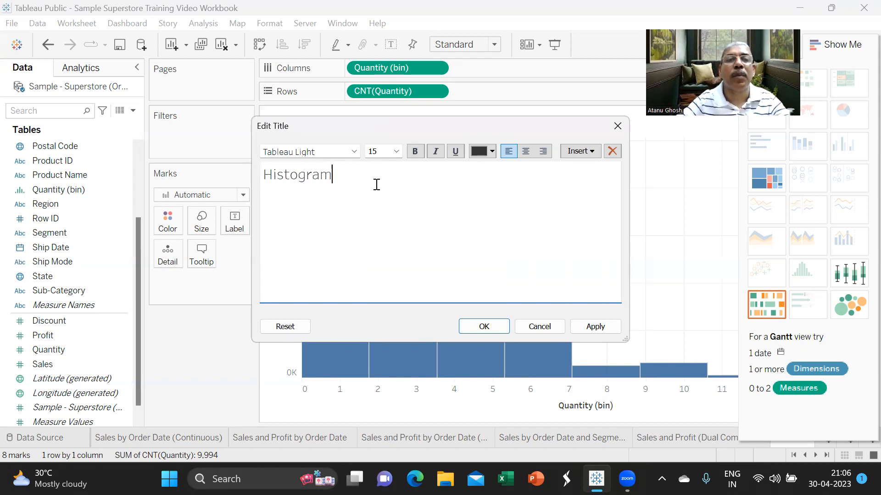
type(" of Qua")
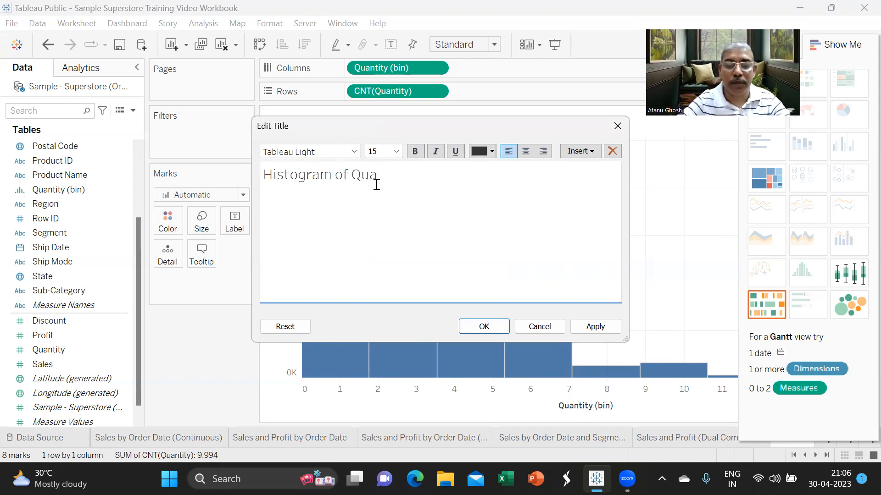
type("ntity ")
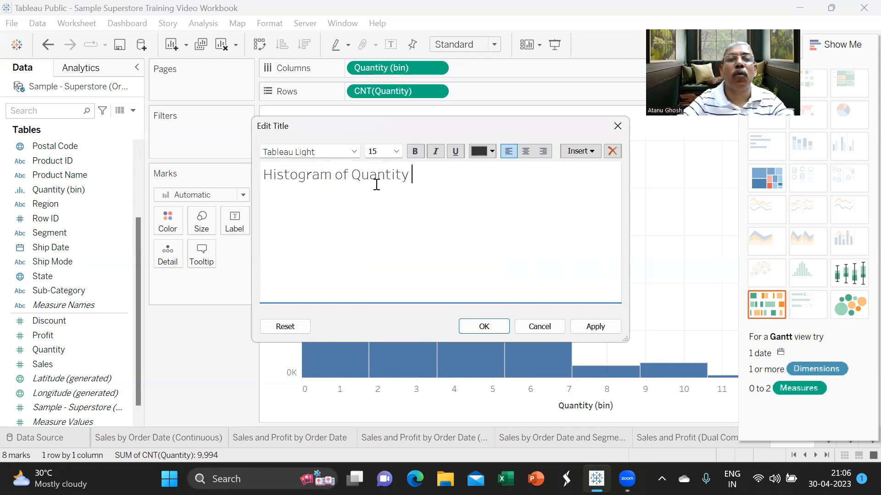
type("Orders\\")
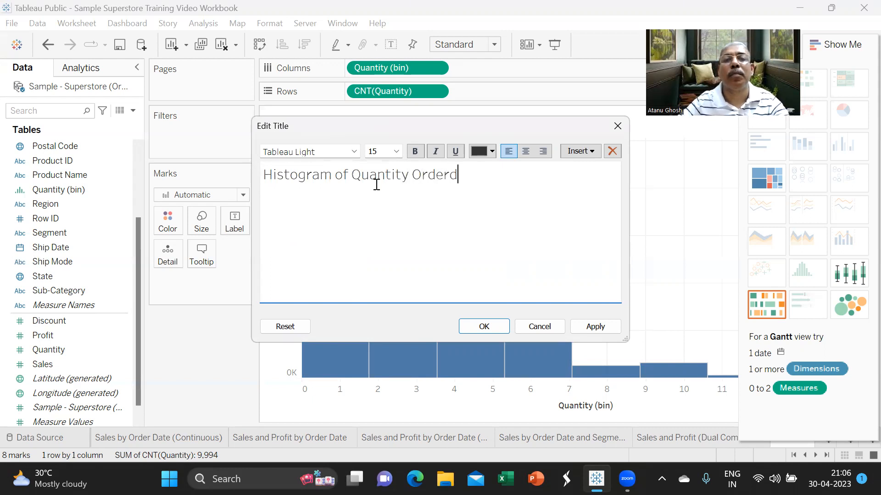
key("BackSpace")
key("BackSpace")
type("ed")
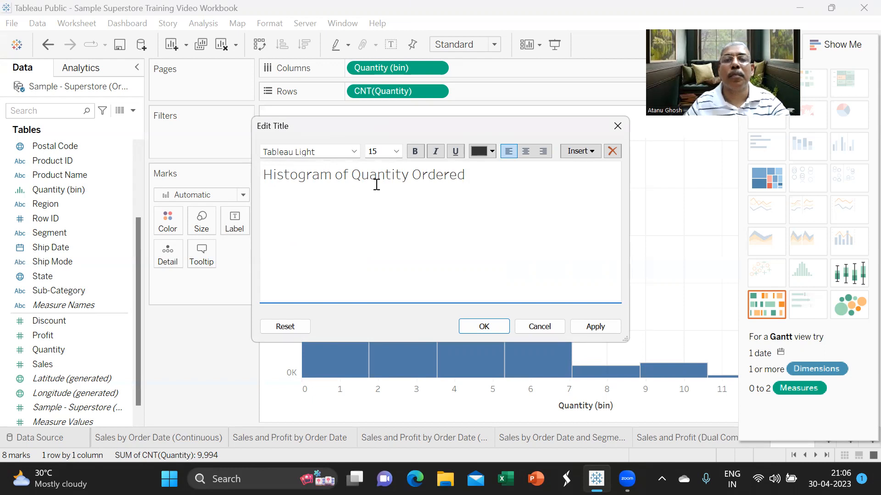
left_click(601, 327)
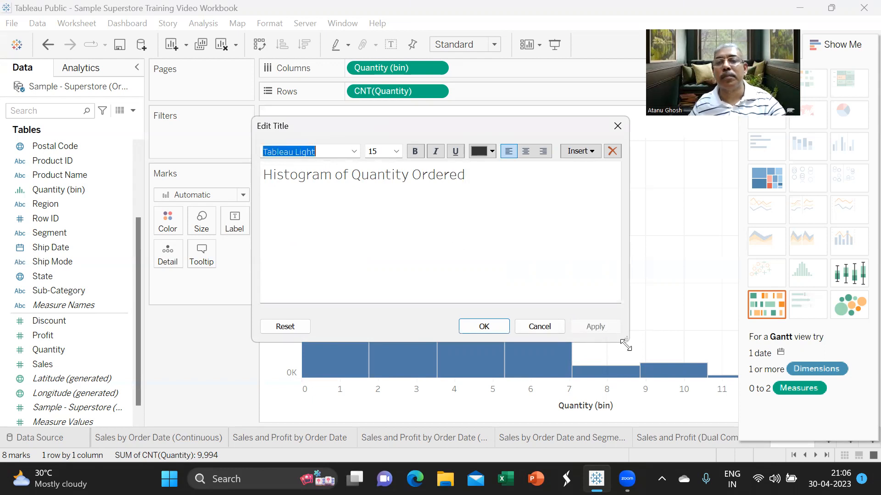
left_click(483, 327)
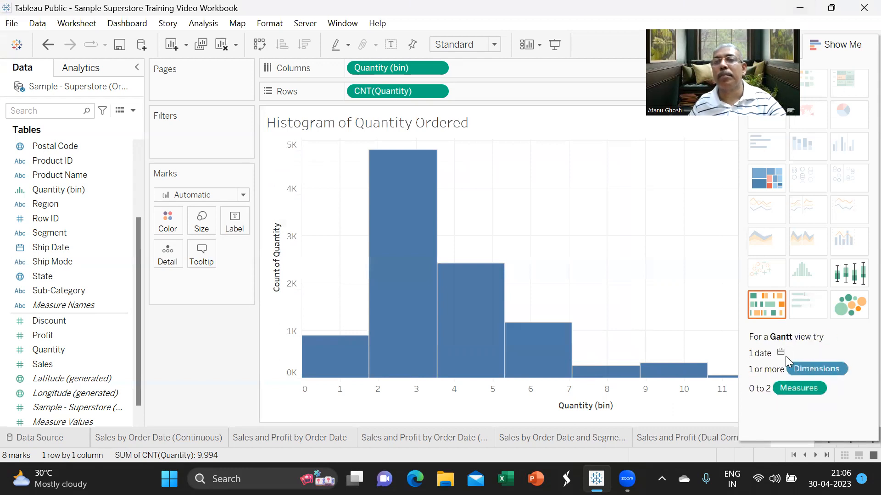
Hide the chart type suggestions and rename the Sheet 24 worksheet tab as "Histogram of Quantity Ordered".
left_click(839, 45)
double_click(790, 437)
type("Hos")
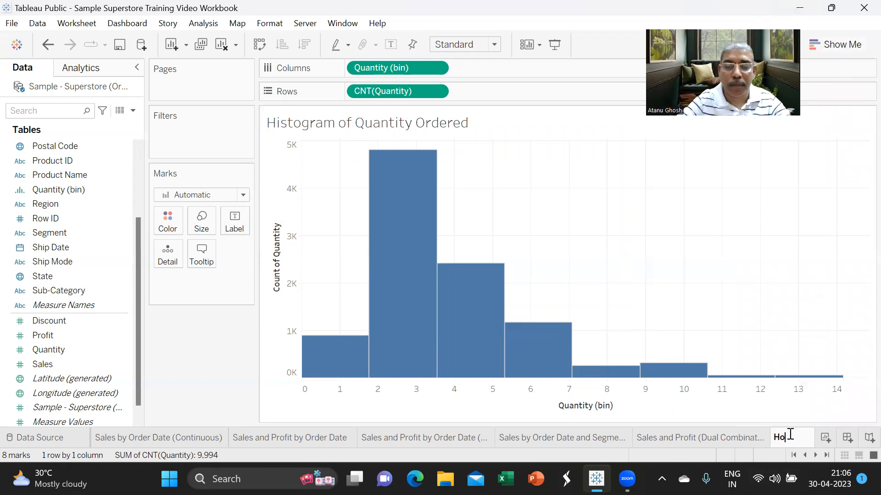
key("BackSpace")
key("BackSpace")
type("istogr")
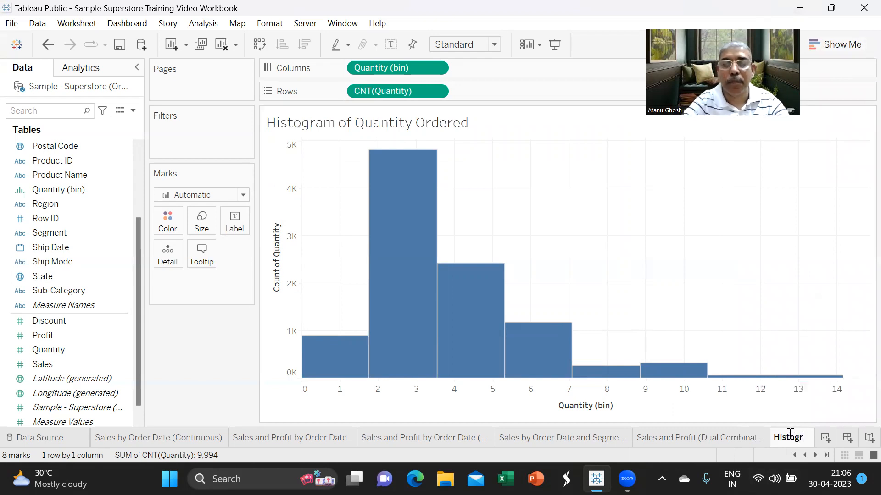
type("am of Q")
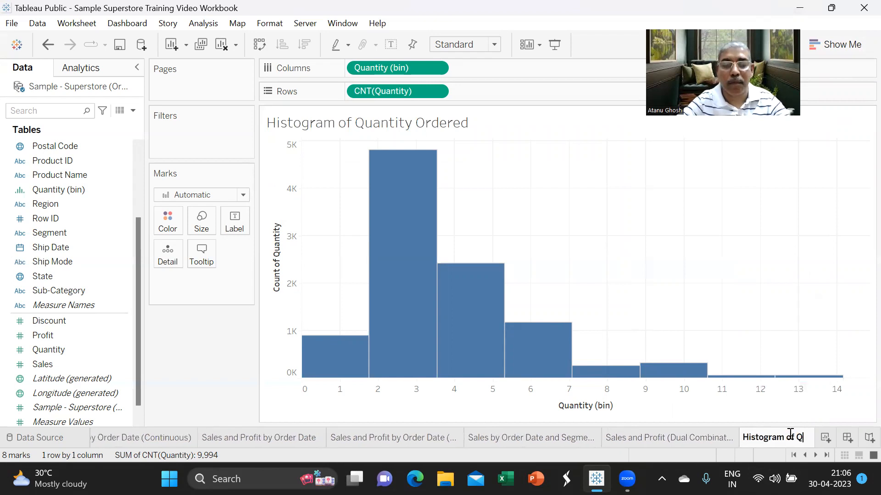
type("uantity ")
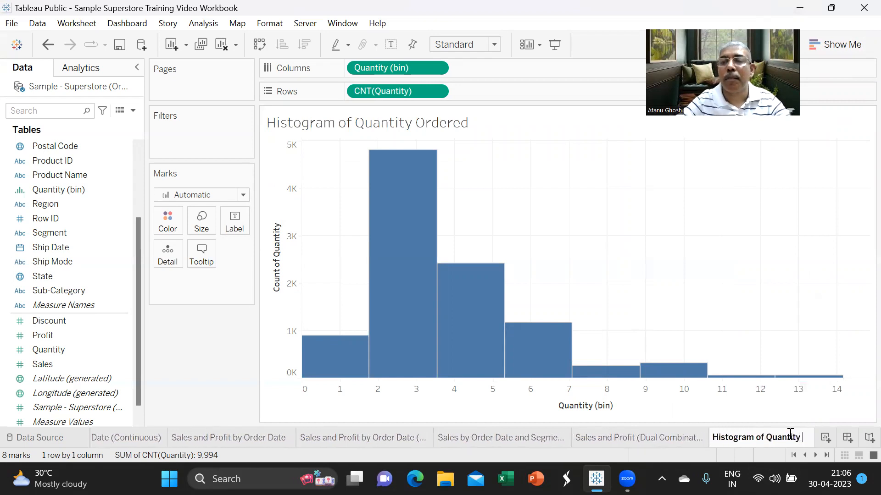
type("Ordered")
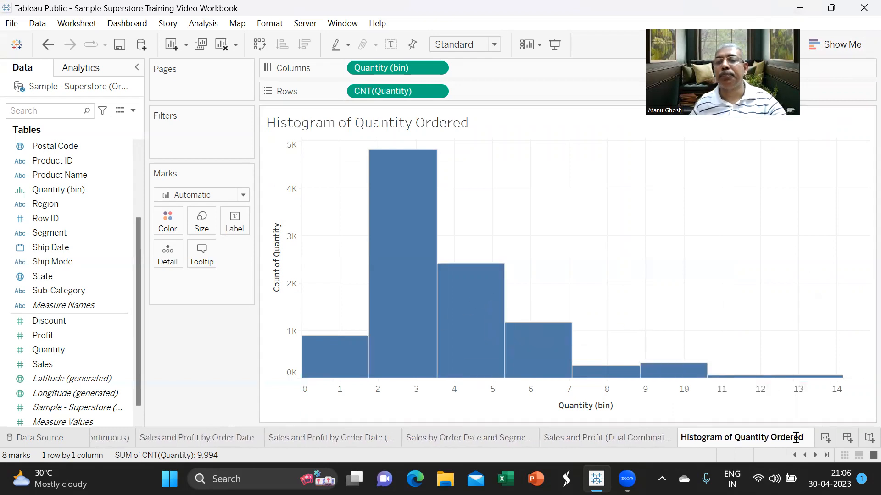
On a new worksheet, place Sub-Category on Columns and Sales on Rows, and convert the view into packed bubbles.
left_click(824, 437)
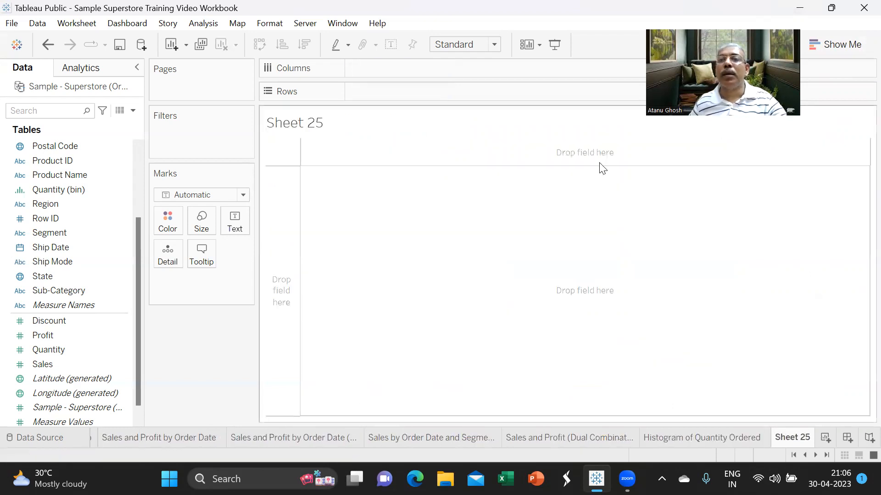
left_click(848, 46)
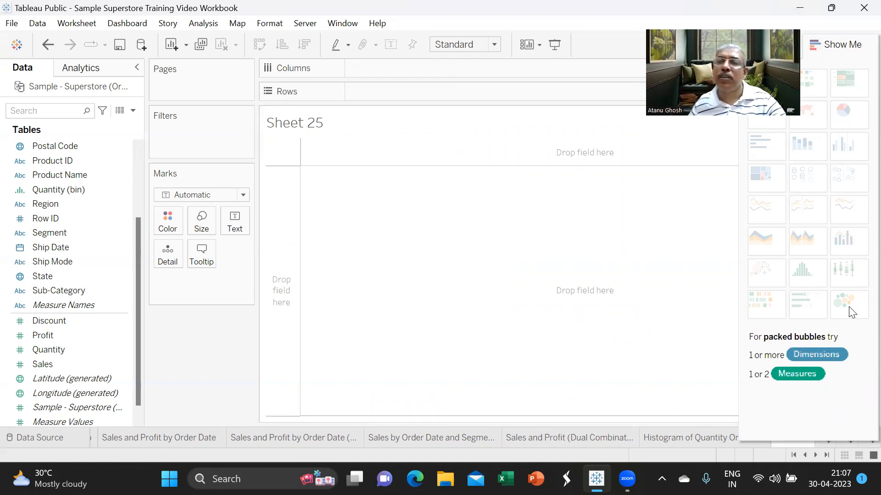
left_click_drag(64, 290, 396, 70)
left_click_drag(74, 370, 394, 97)
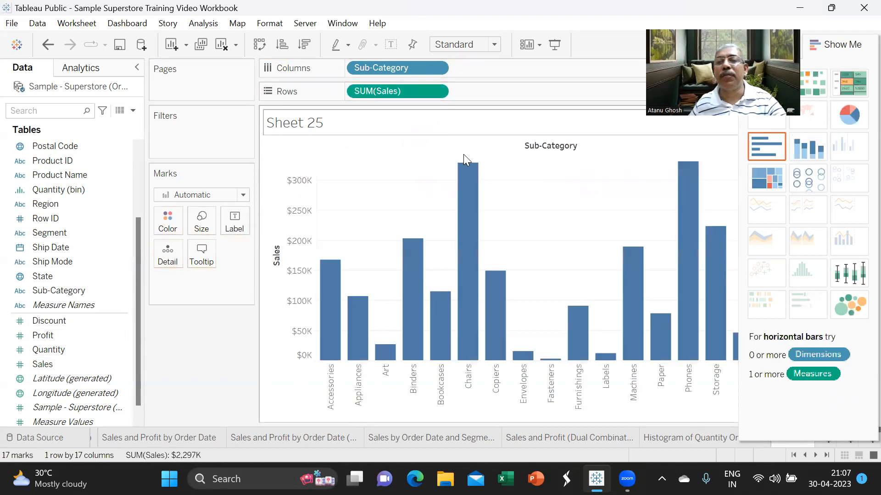
left_click(851, 308)
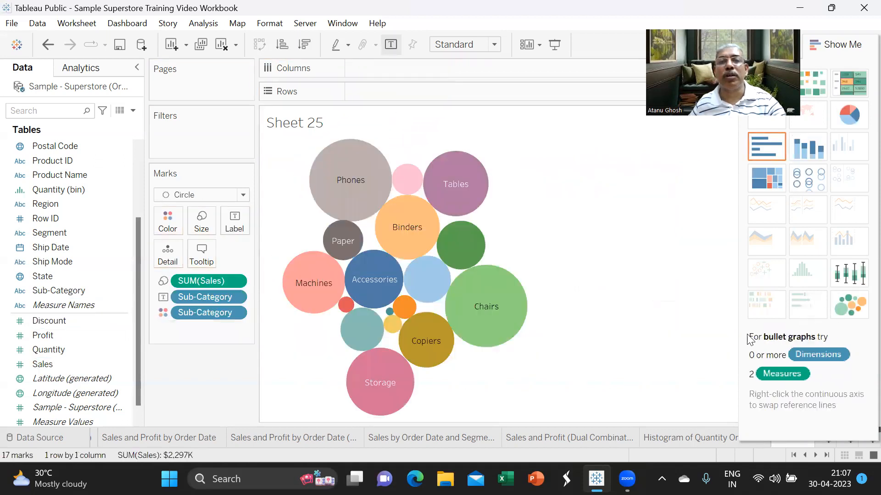
Fit the bubble chart to Entire View and hide the Sub-Category color legend along with the chart type suggestions.
left_click(496, 41)
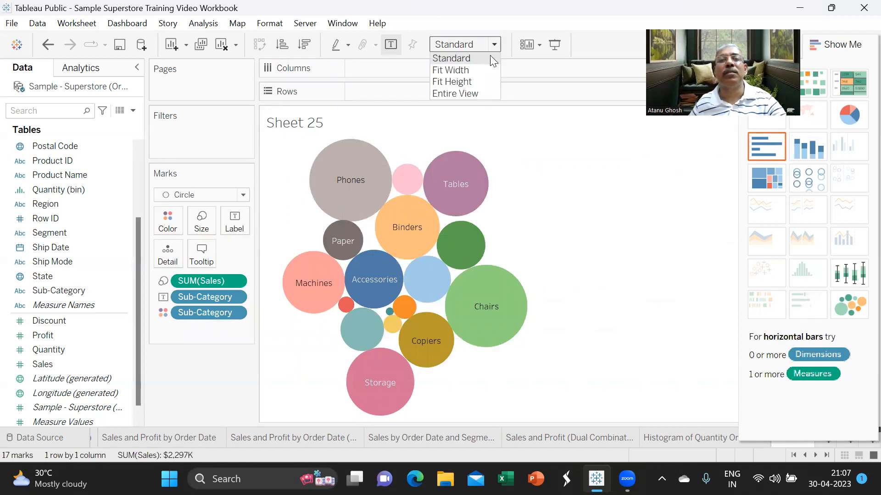
left_click(476, 94)
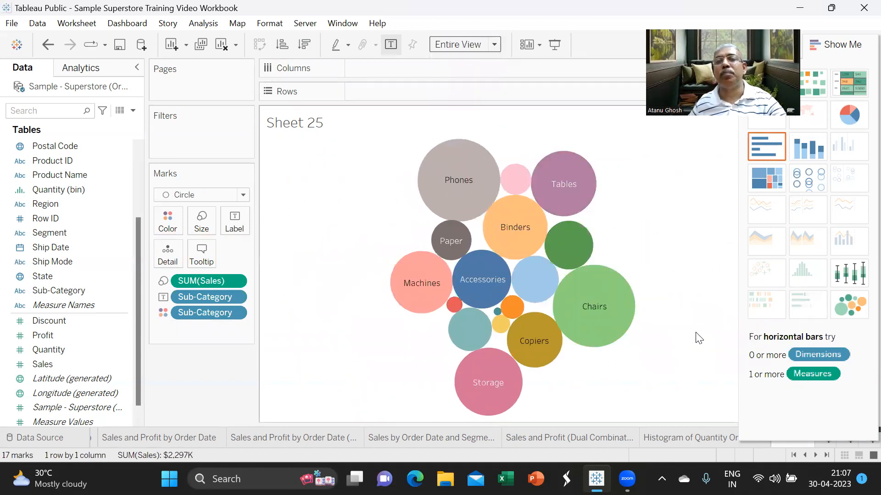
left_click(856, 45)
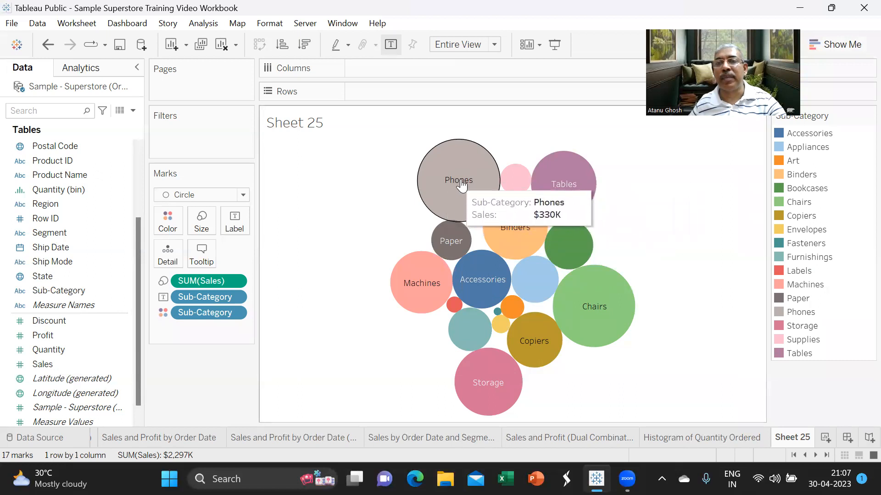
mouse_move(862, 125)
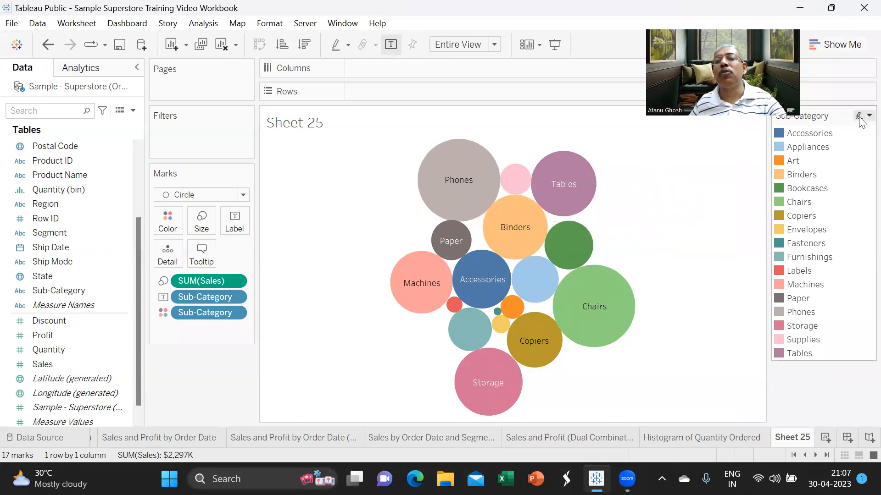
left_click(859, 118)
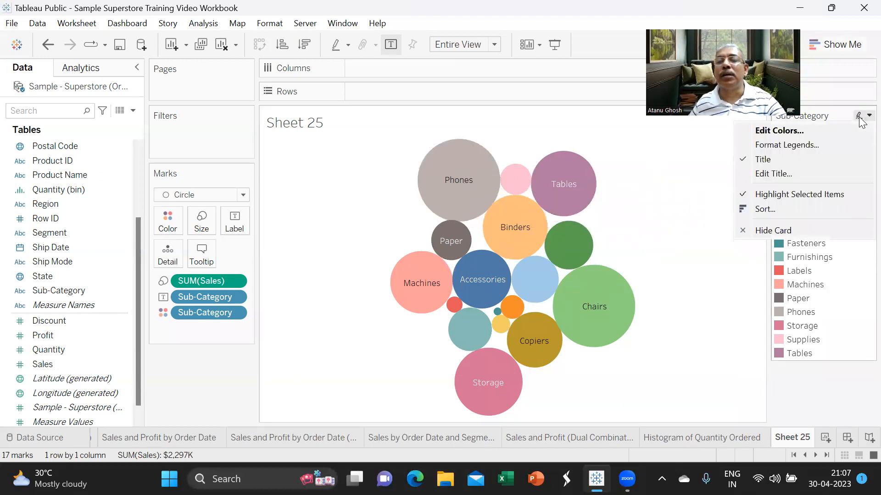
left_click(781, 232)
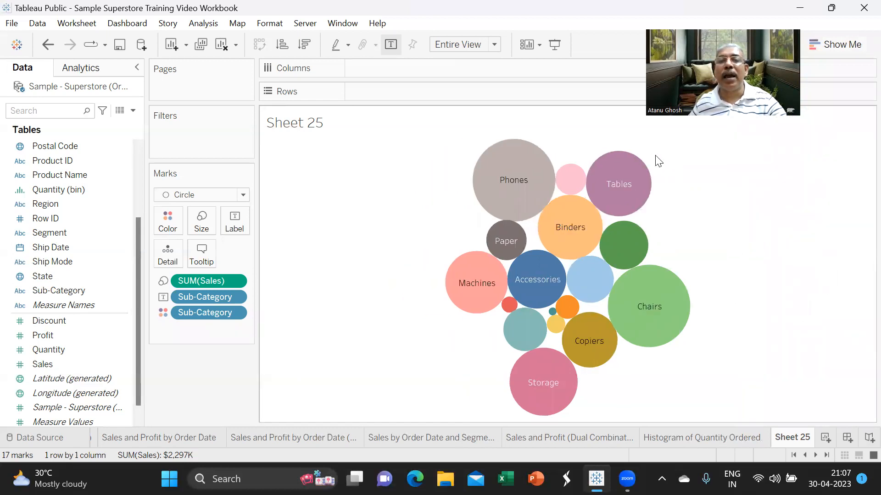
mouse_move(523, 186)
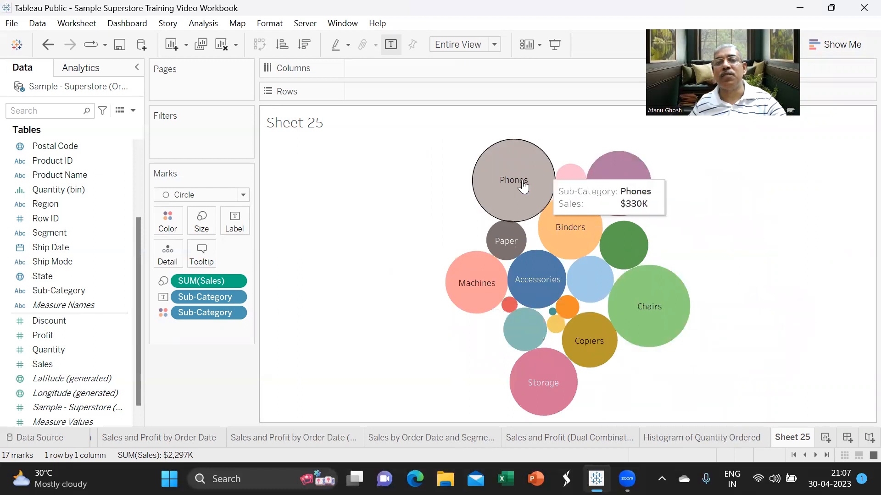
mouse_move(652, 337)
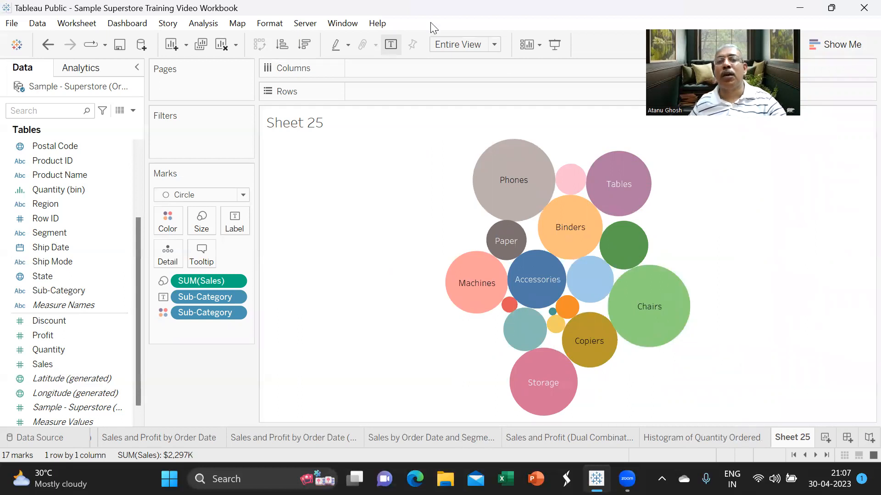
Replace the sheet name placeholder in the chart title with "Sales by Subcategory in Packed Bubble Chart".
double_click(321, 125)
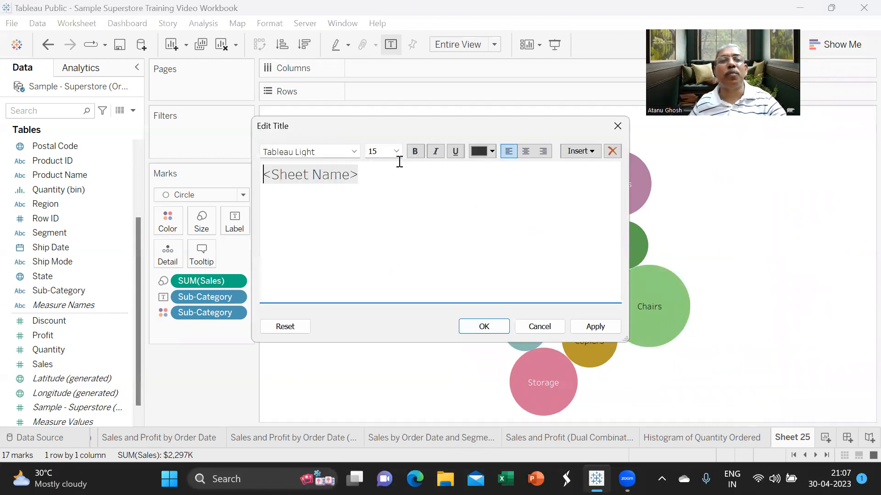
left_click_drag(385, 171, 263, 174)
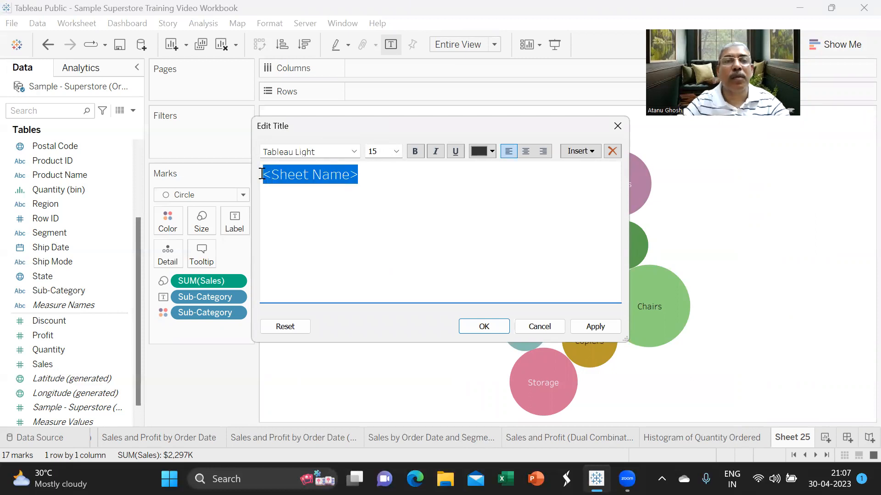
type("Sales by Subcategory in")
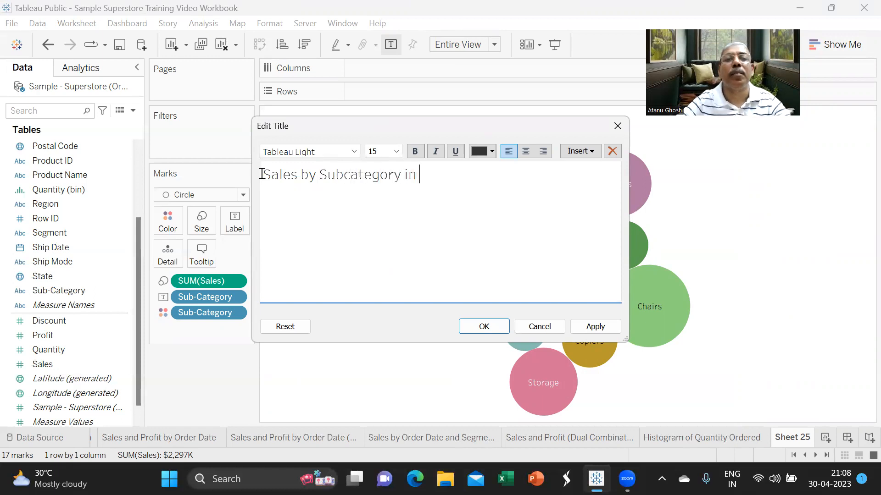
type(" Packed Bubble Chart")
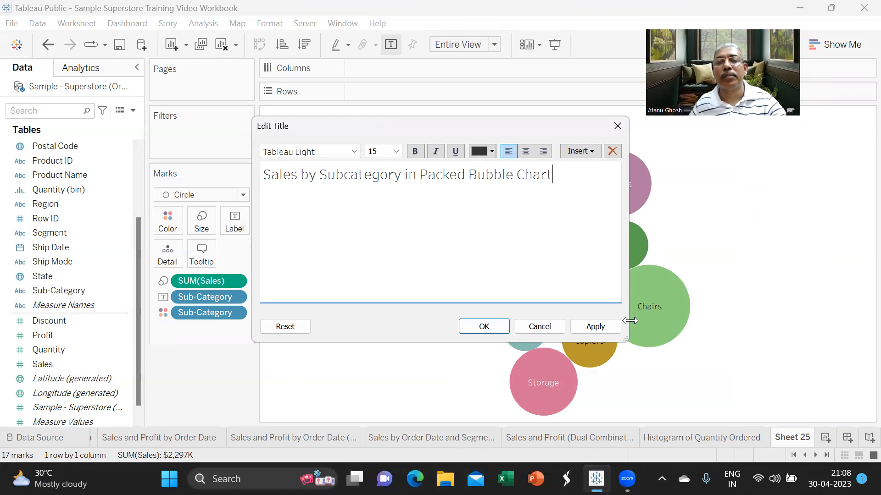
left_click(597, 328)
left_click(500, 331)
Rename the Sheet 25 worksheet tab as "Sales by Sub-category in Packed Bubble Chart".
double_click(804, 442)
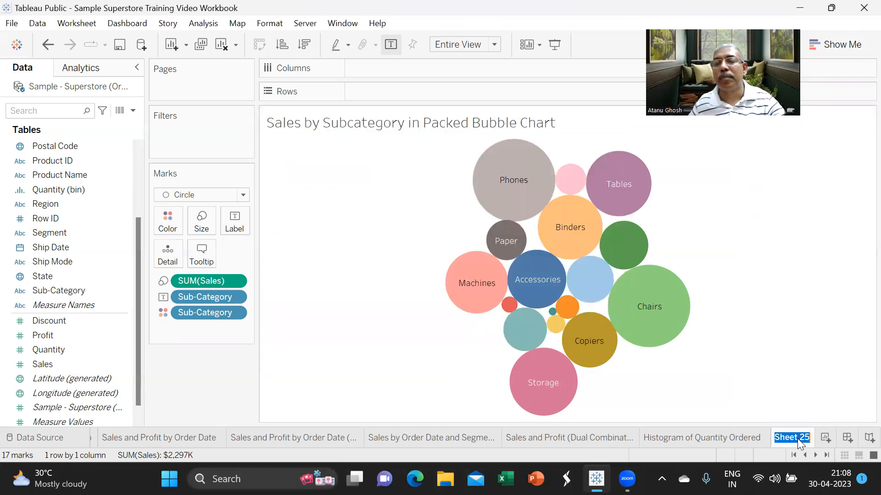
type("Sales by Sub-")
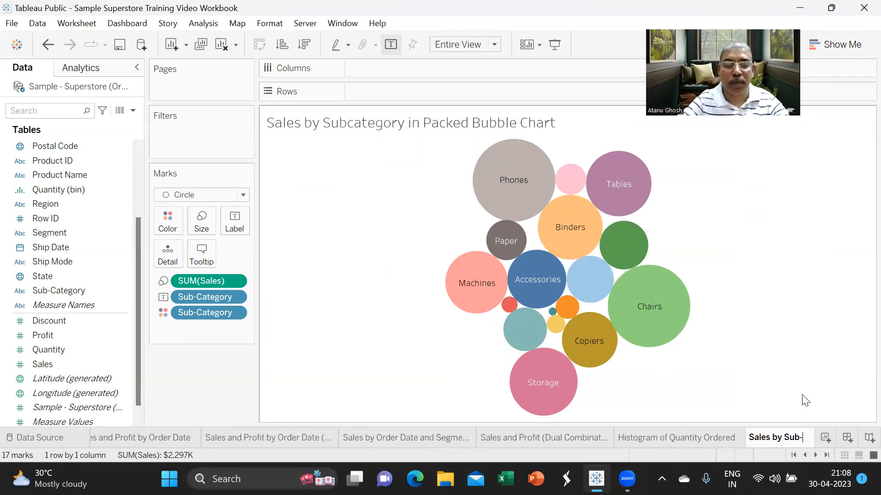
type("category i")
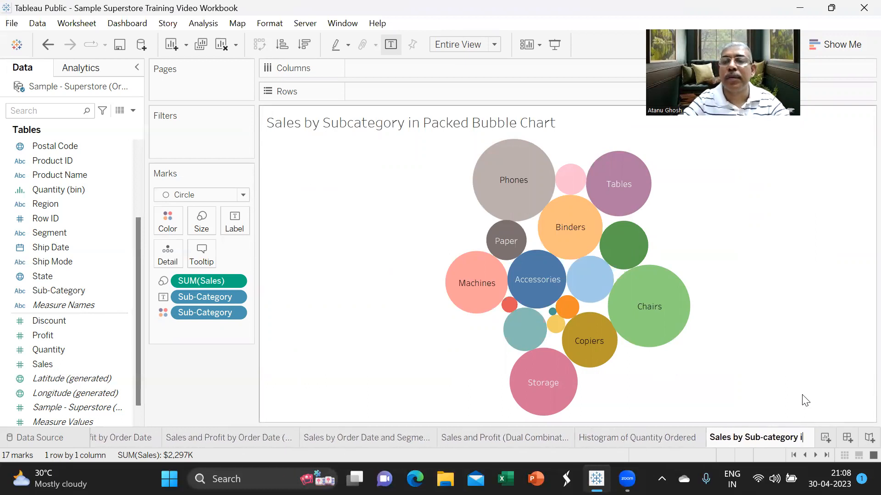
type("n Pac")
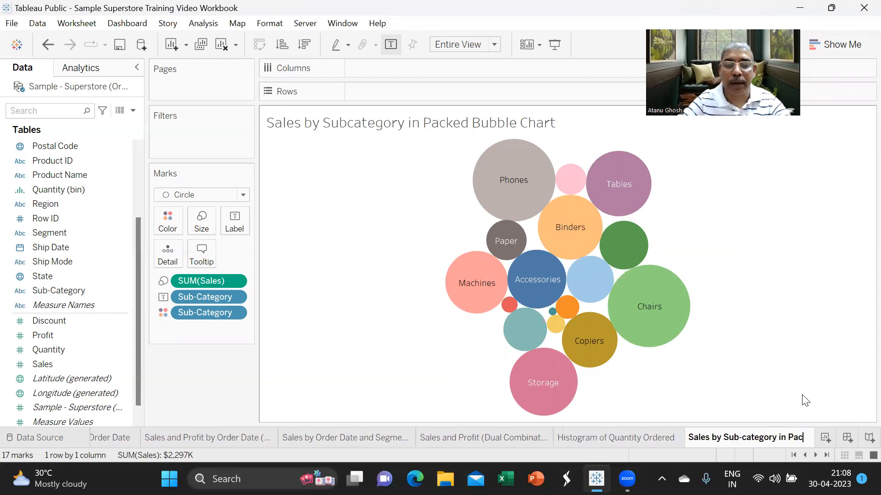
type("ked Bub")
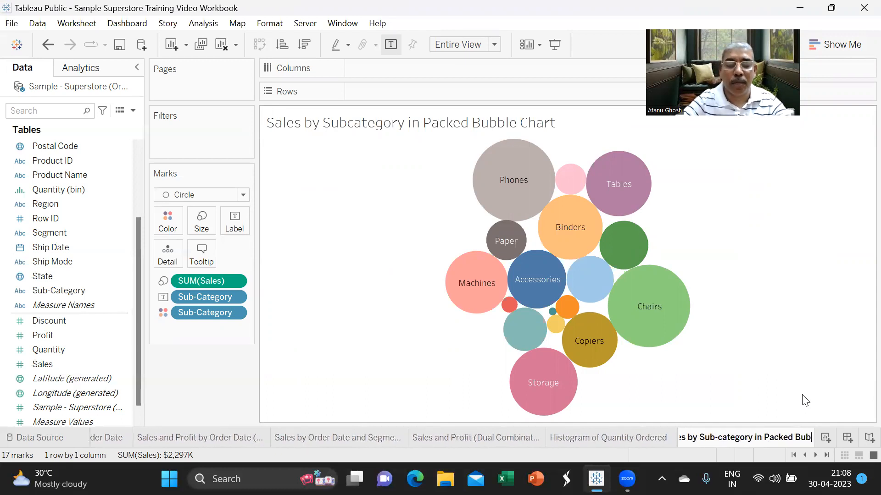
type("ble Chart")
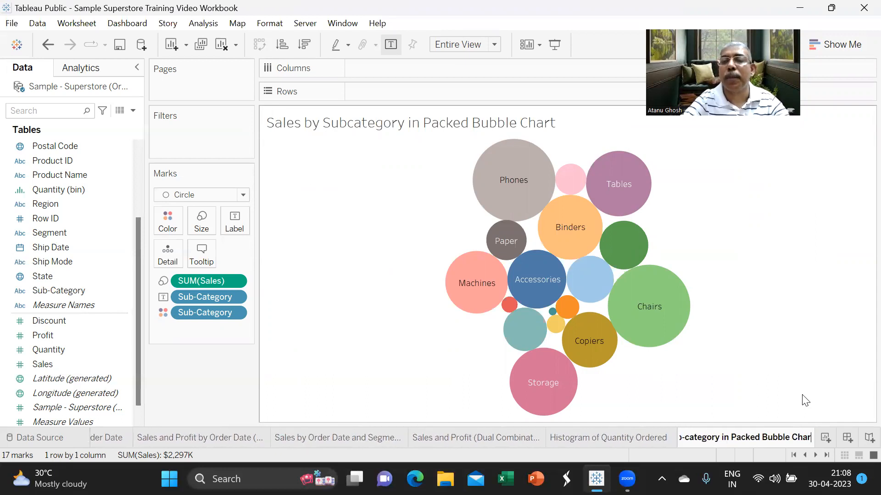
key("Return")
Save the workbook to Tableau Public under its existing name.
left_click(13, 24)
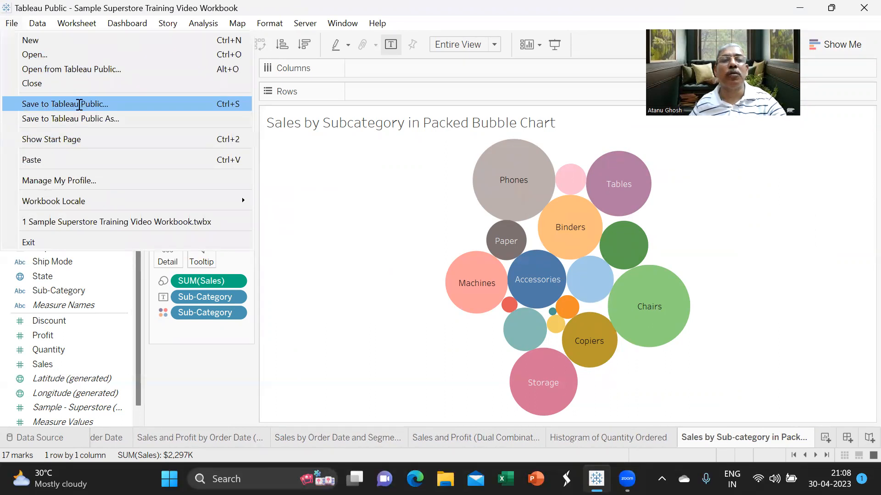
left_click(79, 105)
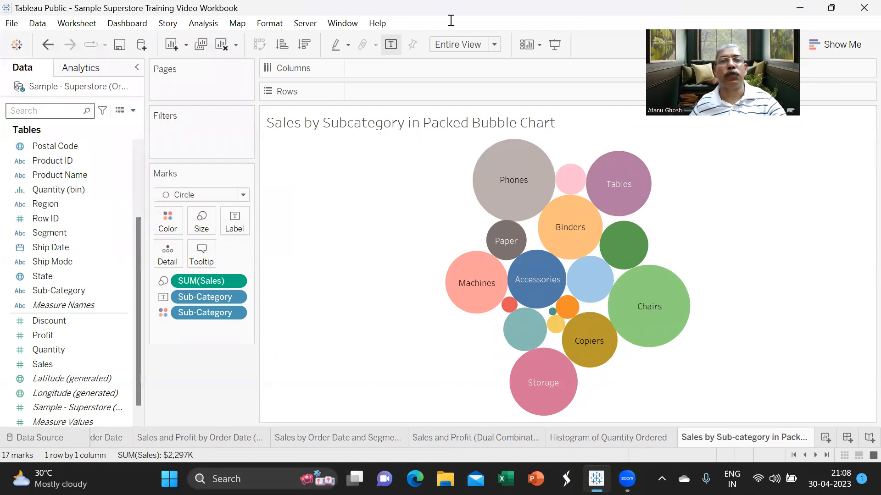